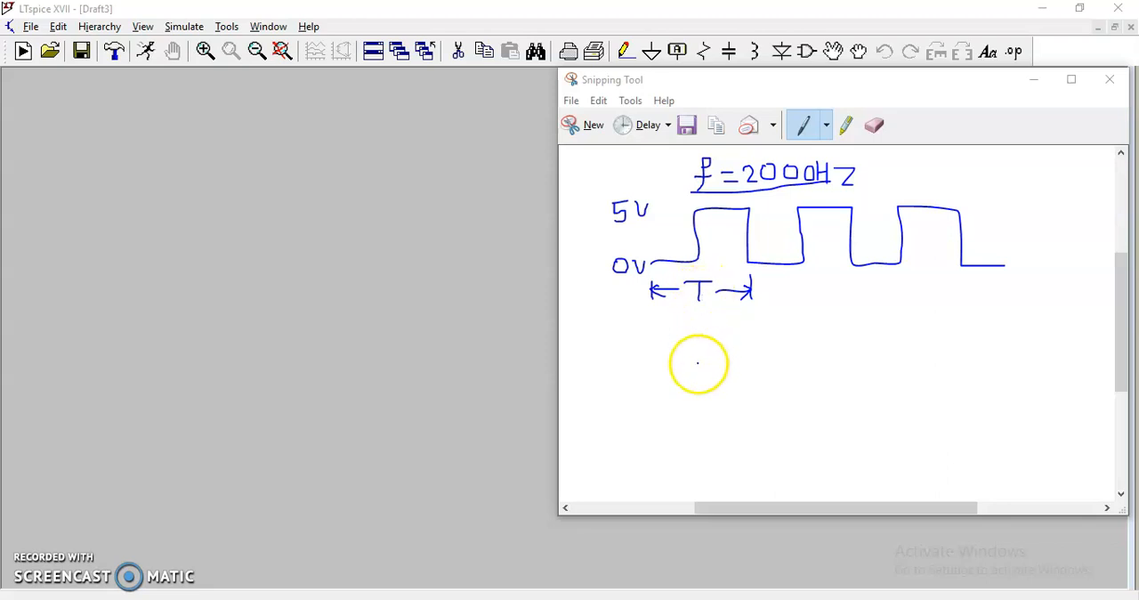
# - With the blue pen, write T = 1/f = 0.5ms below the square-wave sketch and circle the 5V label
pyautogui.click(826, 126)
pyautogui.click(835, 170)
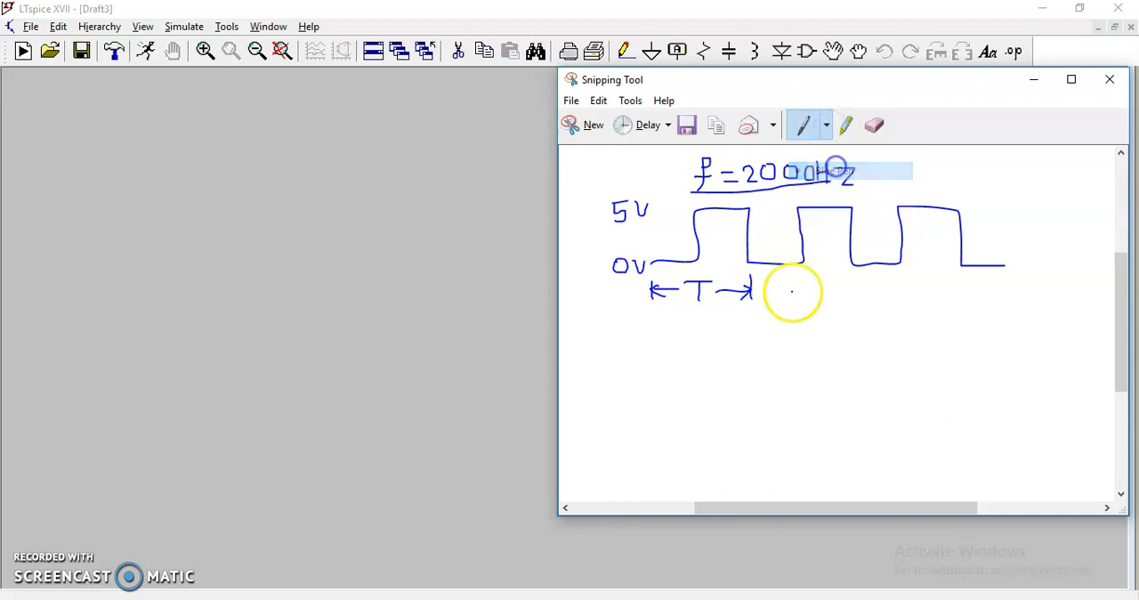
pyautogui.moveTo(682, 352)
pyautogui.mouseDown()
pyautogui.moveTo(712, 352)
pyautogui.moveTo(701, 374)
pyautogui.moveTo(761, 364)
pyautogui.moveTo(762, 379)
pyautogui.mouseUp()
pyautogui.moveTo(753, 374)
pyautogui.mouseDown()
pyautogui.moveTo(784, 373)
pyautogui.moveTo(766, 416)
pyautogui.mouseUp()
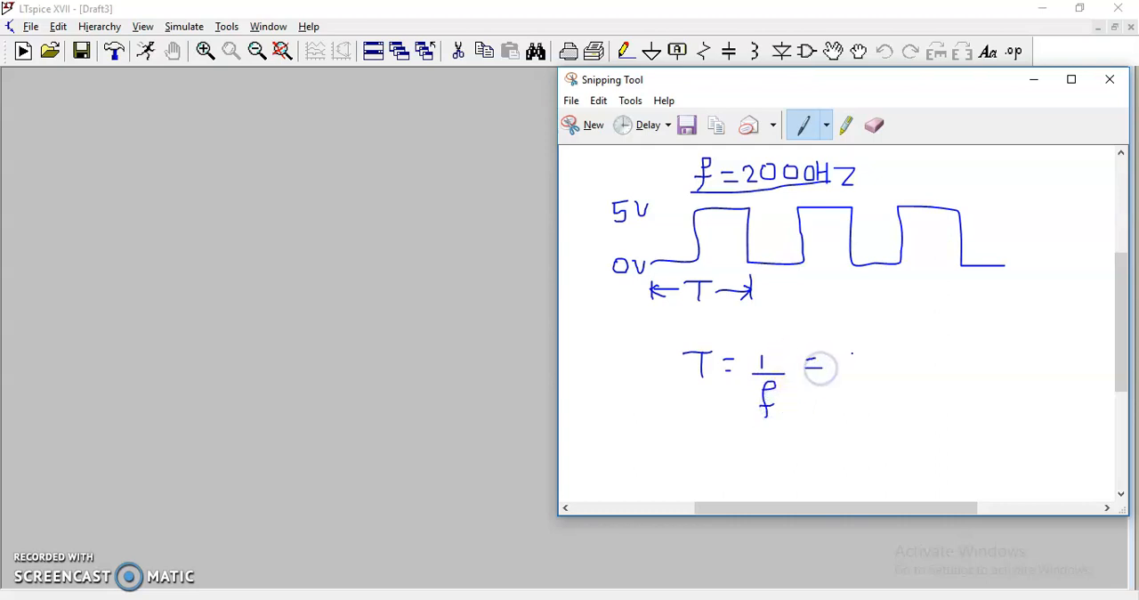
pyautogui.click(866, 361)
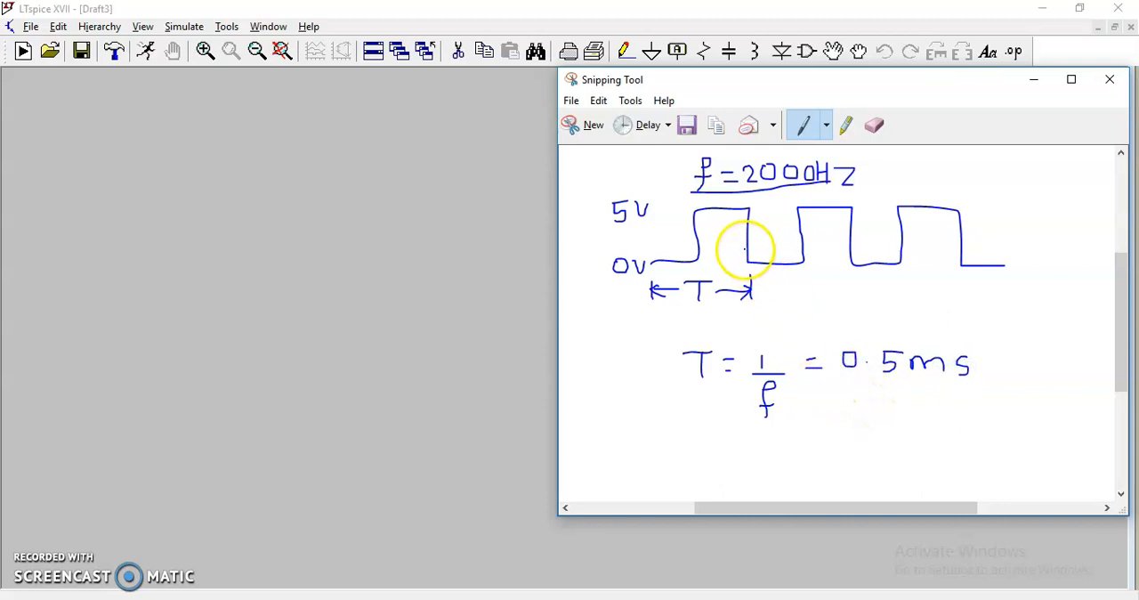
pyautogui.moveTo(609, 229)
pyautogui.mouseDown()
pyautogui.moveTo(668, 224)
pyautogui.moveTo(625, 188)
pyautogui.moveTo(611, 221)
pyautogui.mouseUp()
# - Switch to LTspice and create a new blank schematic
pyautogui.click(412, 555)
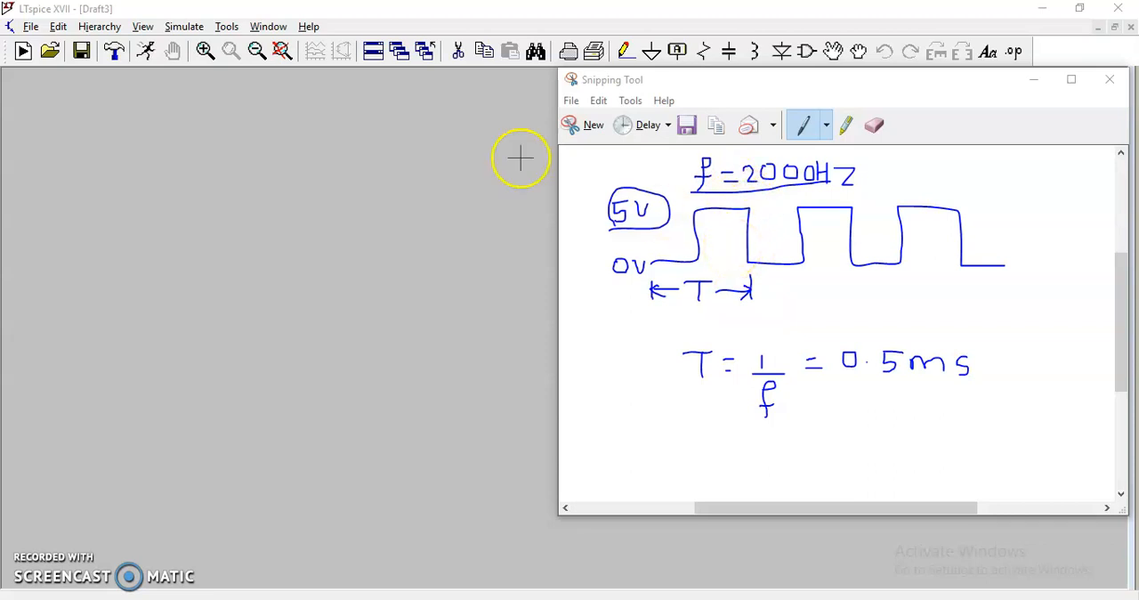
pyautogui.click(31, 26)
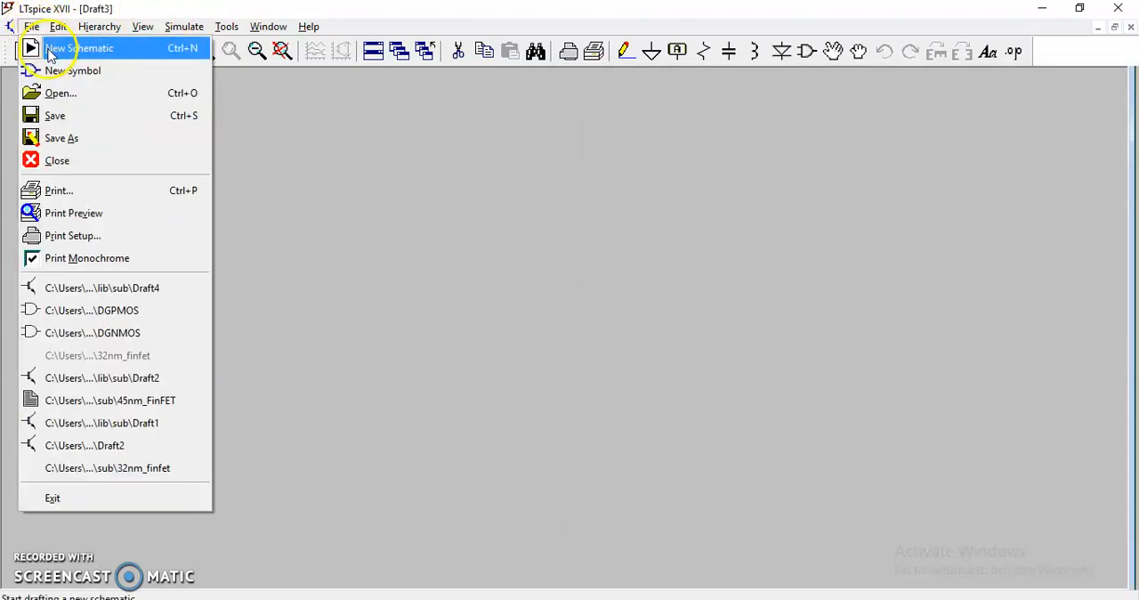
pyautogui.click(51, 50)
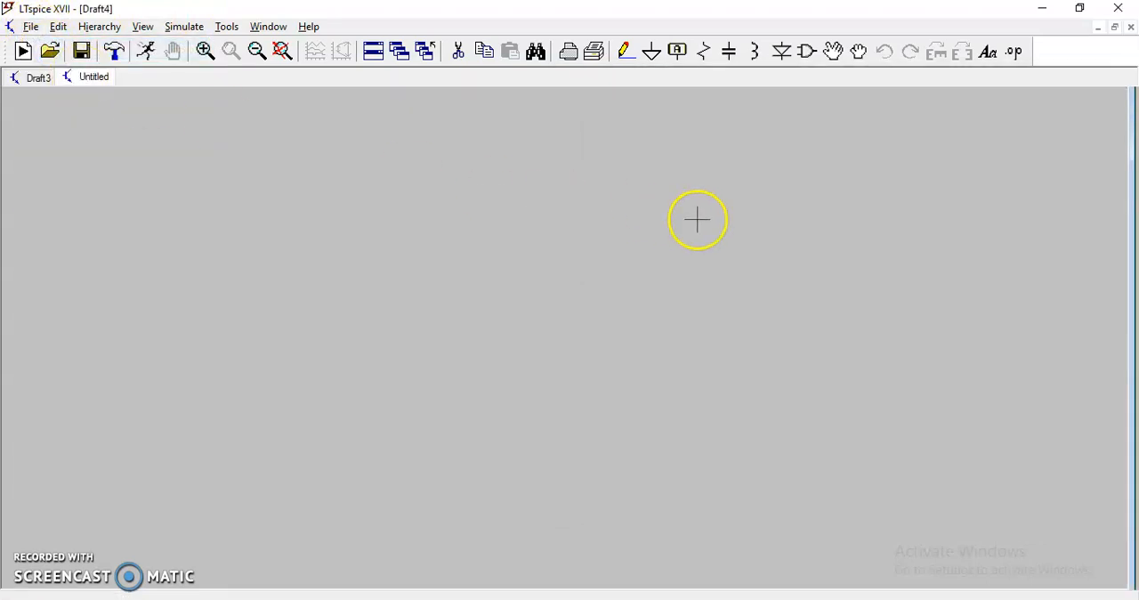
# - Place a voltage source on the schematic and attach a ground symbol to its negative terminal
pyautogui.click(808, 53)
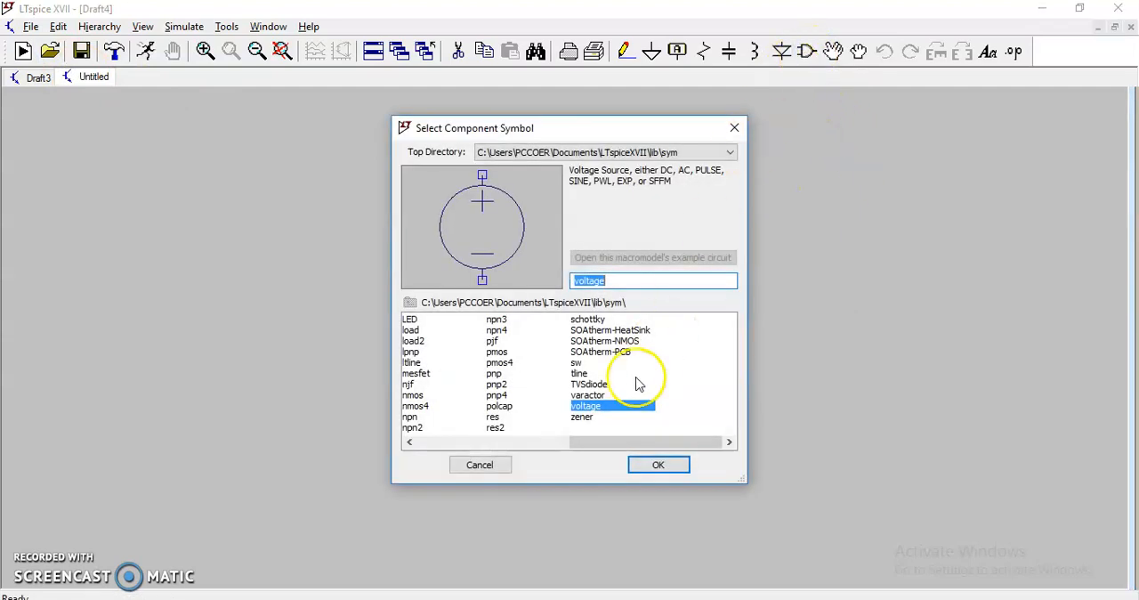
pyautogui.click(654, 470)
pyautogui.click(306, 240)
pyautogui.press('Escape')
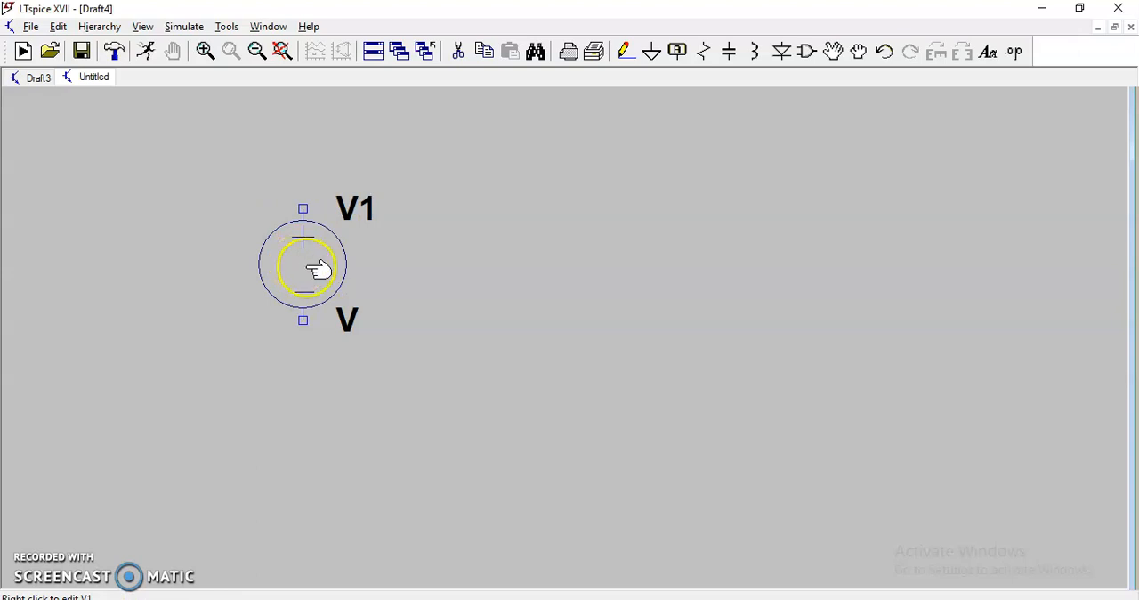
pyautogui.click(655, 55)
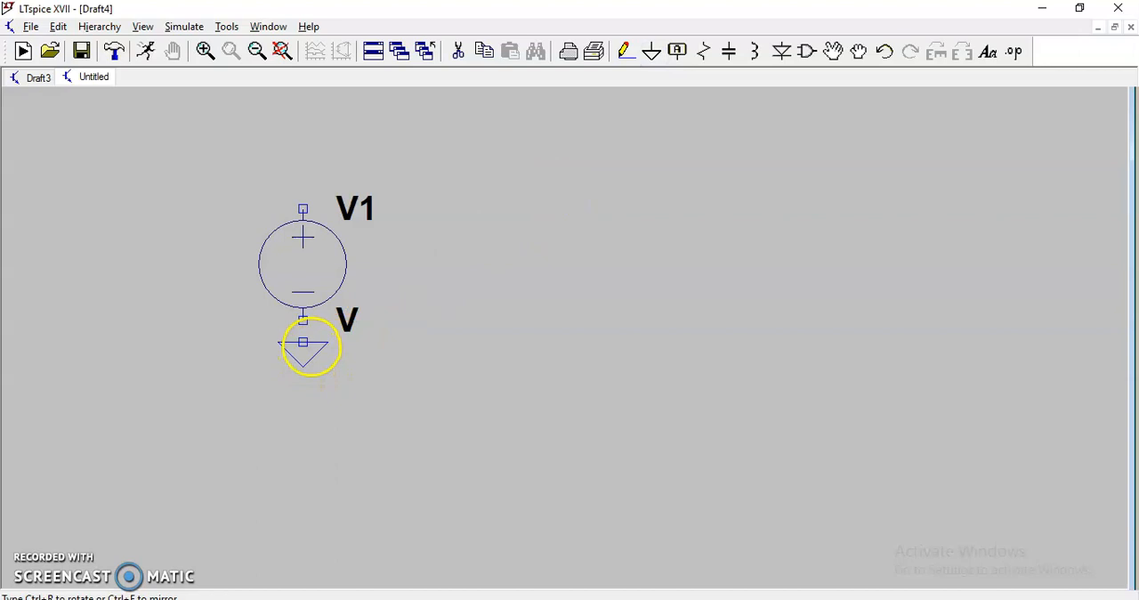
pyautogui.click(311, 326)
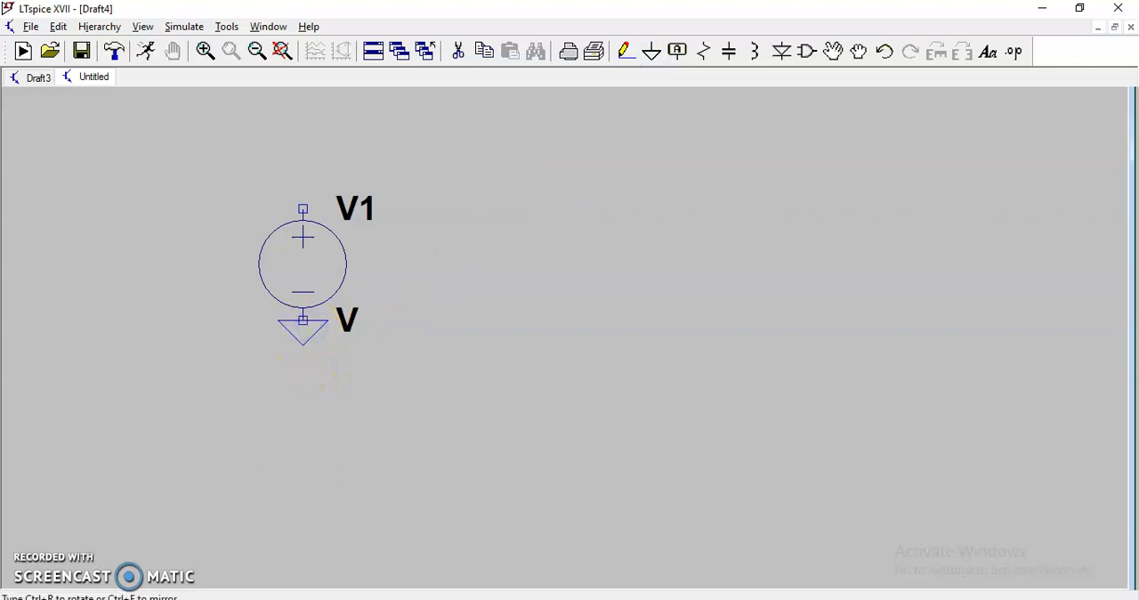
pyautogui.press('Escape')
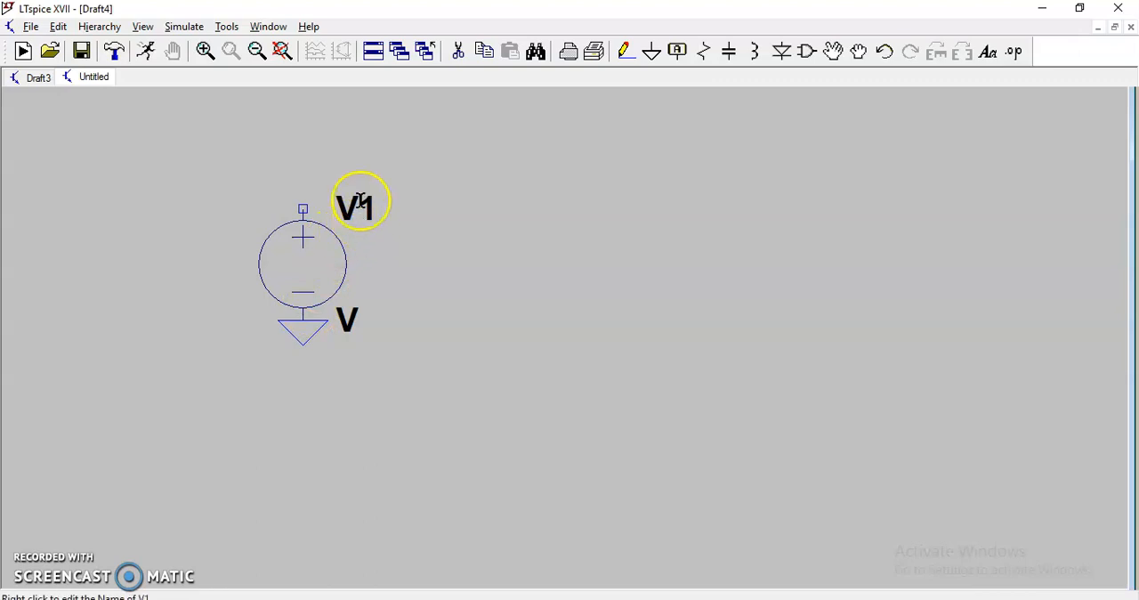
# - Open the voltage source's advanced settings and set its function to PULSE
pyautogui.rightClick(315, 295)
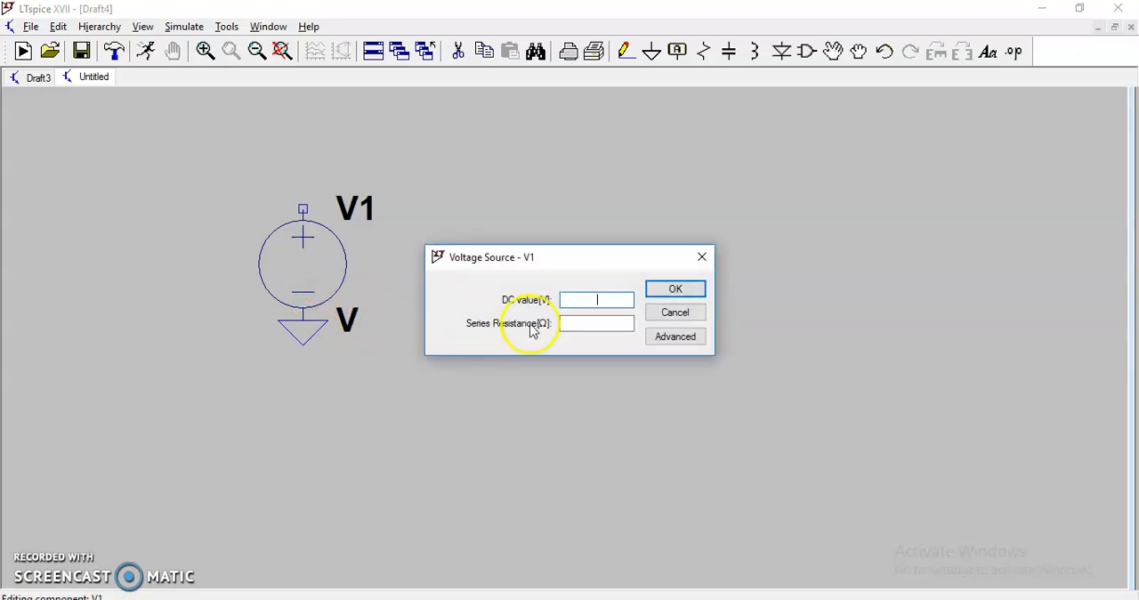
pyautogui.click(672, 340)
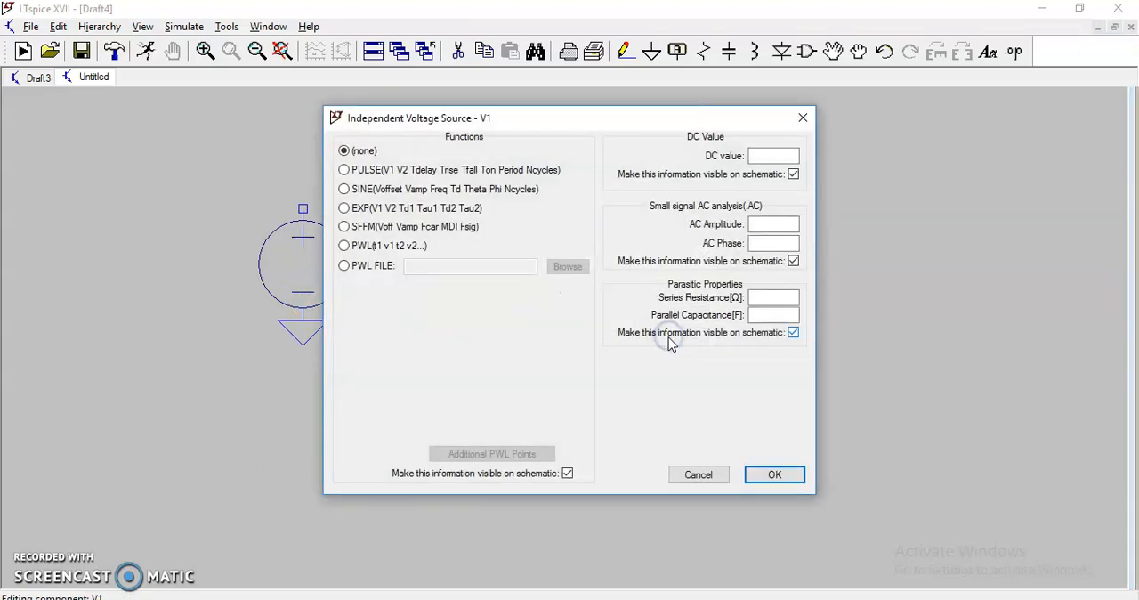
pyautogui.click(344, 170)
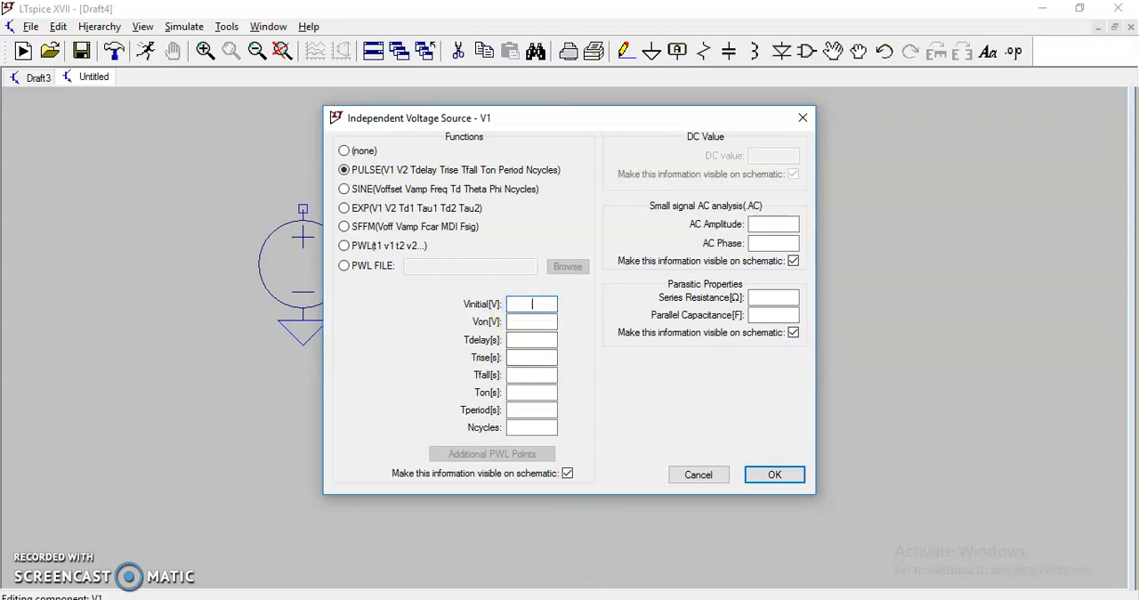
# - Mark the 0V and 5V levels on the Snipping Tool sketch and set the pulse's Vinitial to 0 and Von to 5
pyautogui.click(654, 598)
pyautogui.moveTo(628, 242)
pyautogui.mouseDown()
pyautogui.moveTo(602, 265)
pyautogui.moveTo(654, 287)
pyautogui.moveTo(625, 246)
pyautogui.mouseUp()
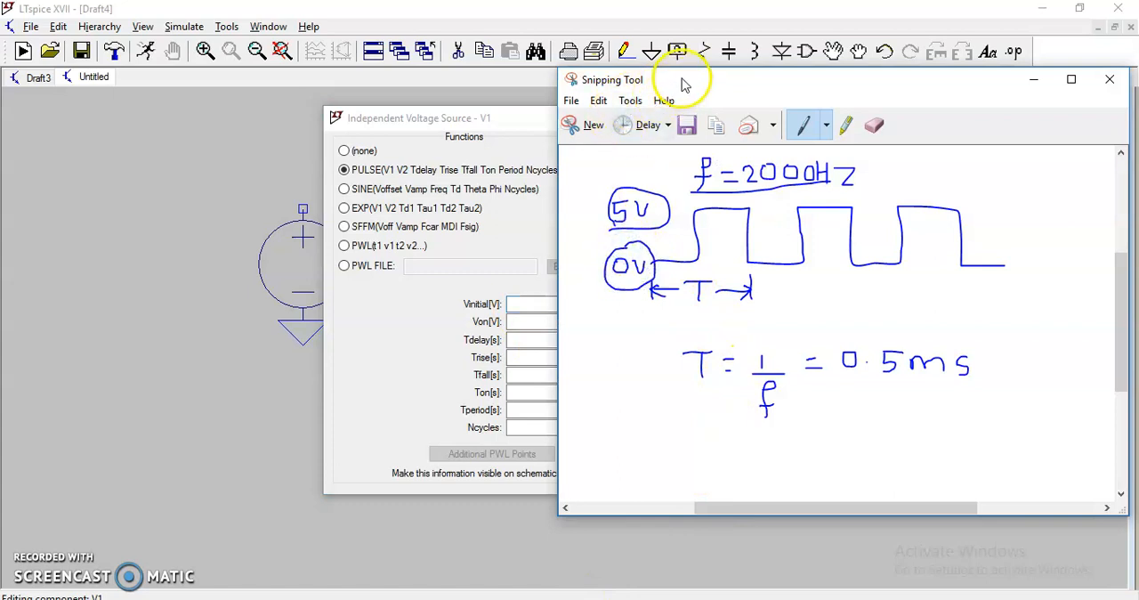
pyautogui.moveTo(682, 81); pyautogui.dragTo(735, 79)
pyautogui.click(555, 301)
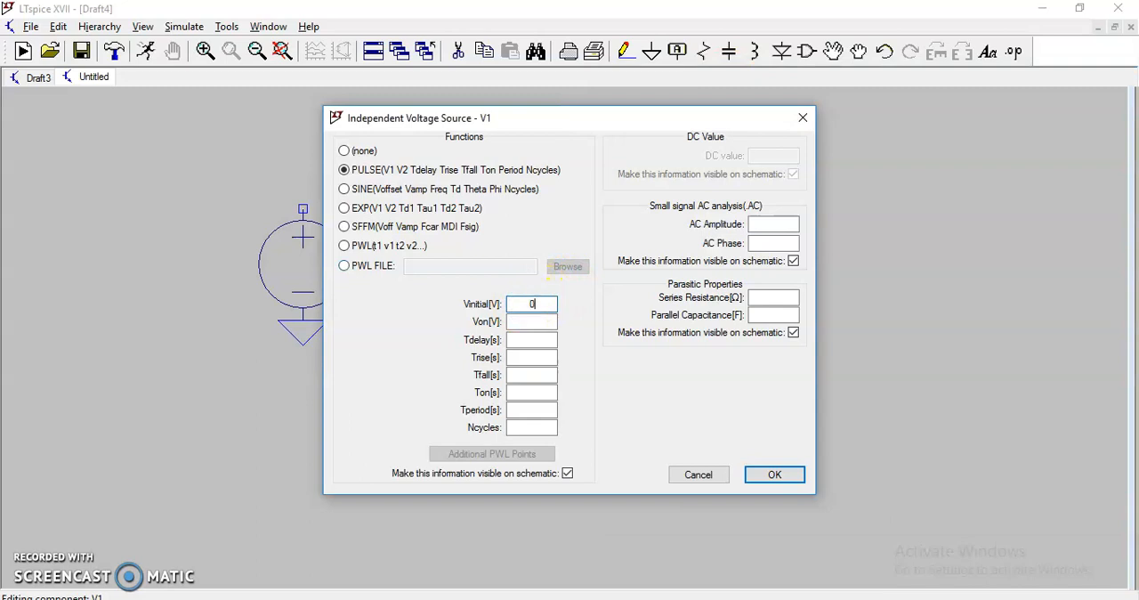
pyautogui.click(555, 598)
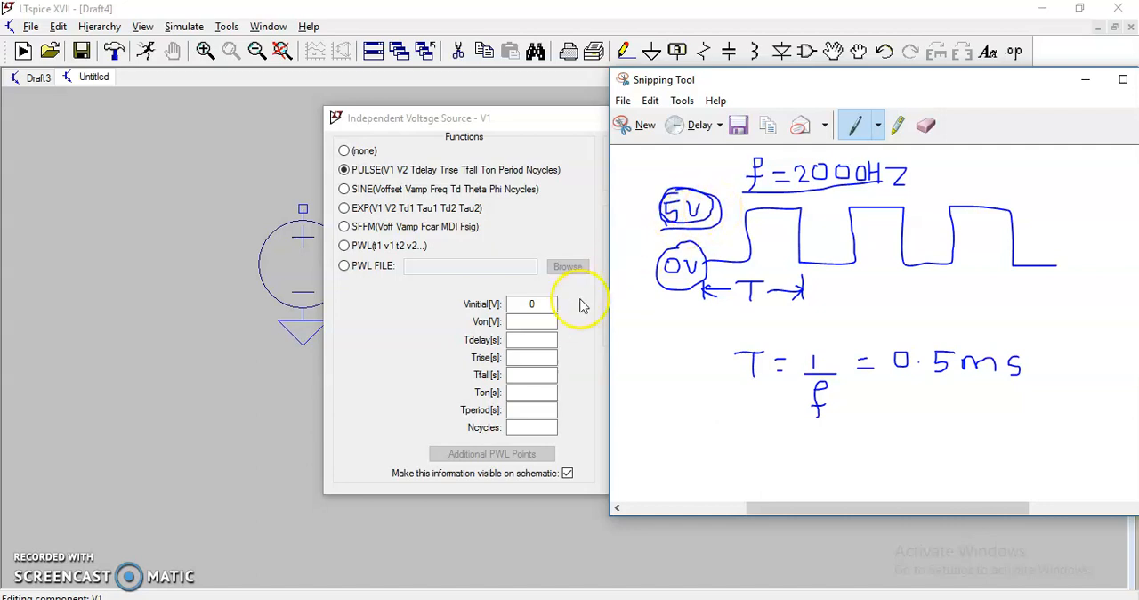
pyautogui.click(526, 322)
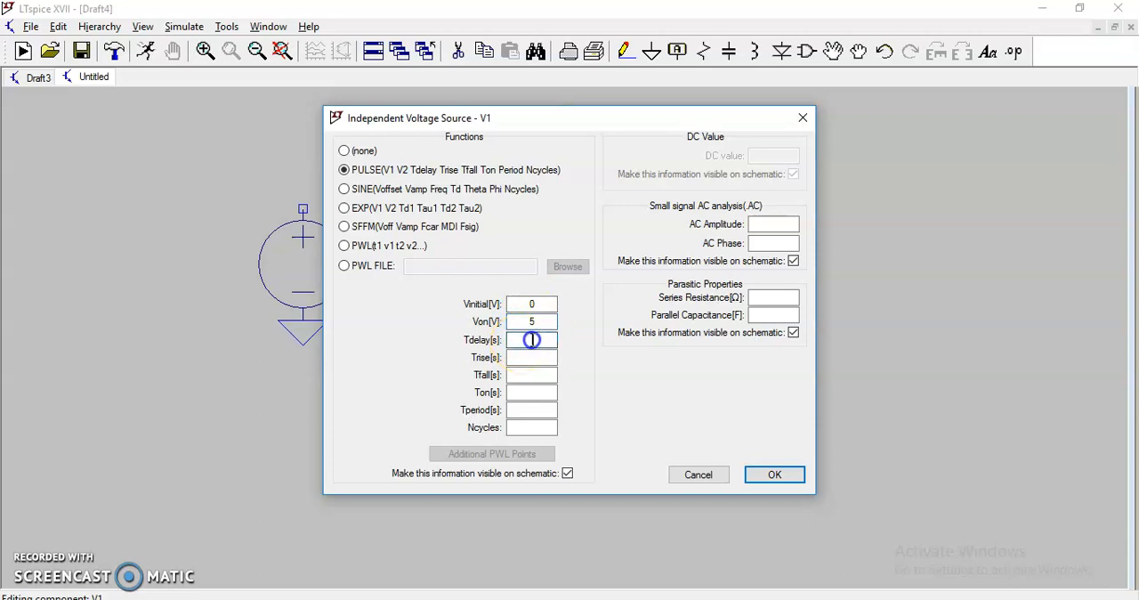
# - Switch to the Snipping Tool sketch, circle the 0.5ms period and write "delay 0.25m" beneath it with the blue pen
pyautogui.click(636, 598)
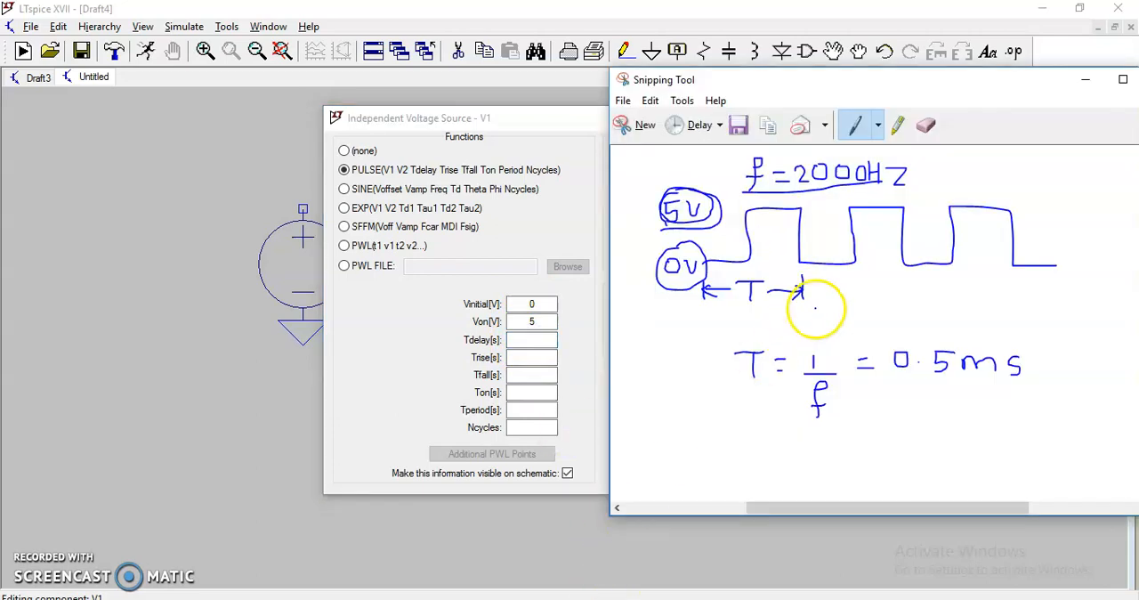
pyautogui.moveTo(902, 381)
pyautogui.mouseDown()
pyautogui.moveTo(1031, 382)
pyautogui.moveTo(924, 329)
pyautogui.moveTo(894, 361)
pyautogui.moveTo(902, 381)
pyautogui.mouseUp()
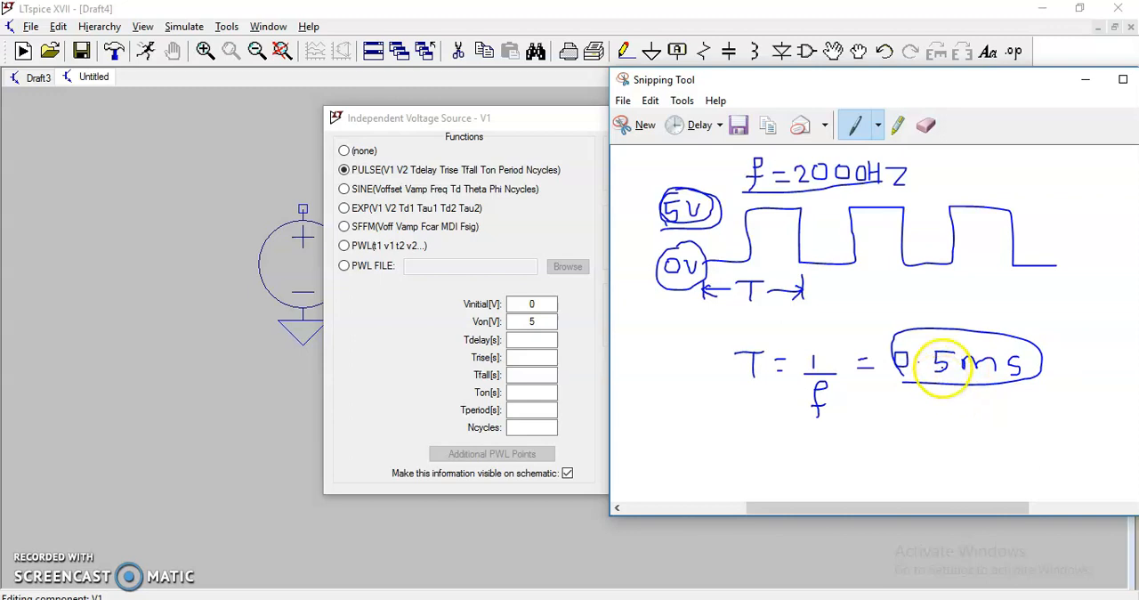
pyautogui.click(878, 132)
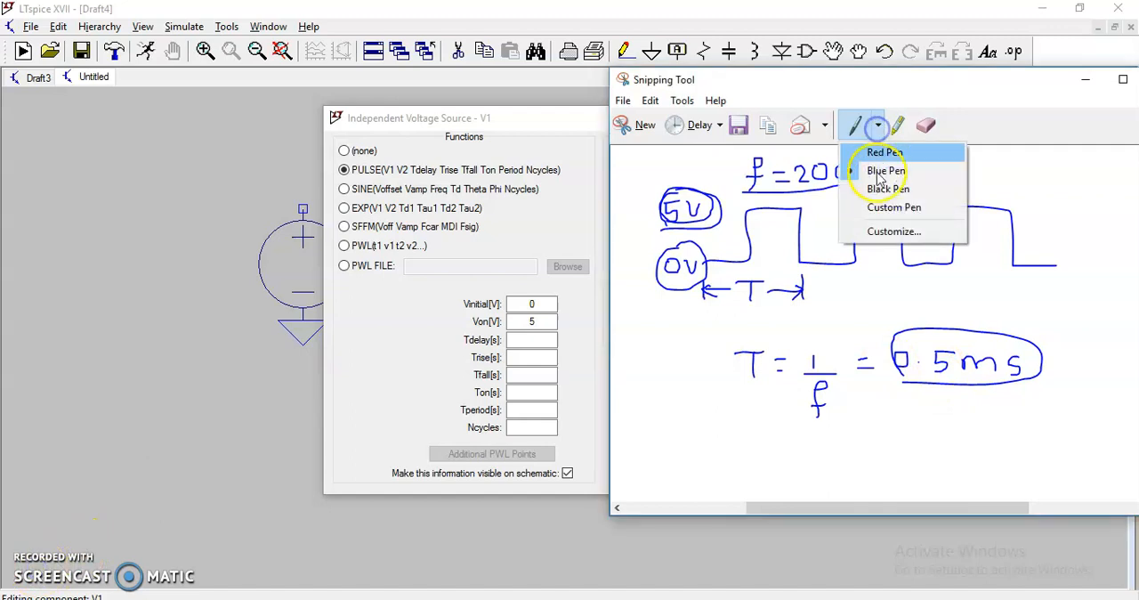
pyautogui.click(881, 170)
pyautogui.moveTo(868, 423)
pyautogui.mouseDown()
pyautogui.moveTo(870, 437)
pyautogui.moveTo(957, 418)
pyautogui.moveTo(971, 428)
pyautogui.mouseUp()
pyautogui.click(897, 431)
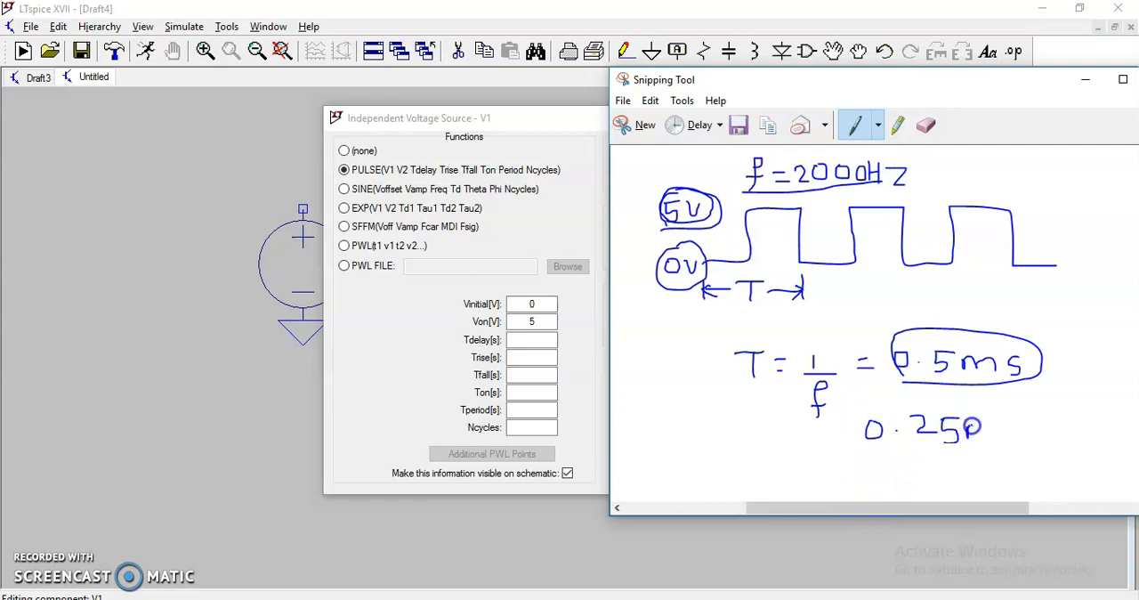
pyautogui.moveTo(781, 417)
pyautogui.mouseDown()
pyautogui.moveTo(763, 437)
pyautogui.moveTo(783, 430)
pyautogui.mouseUp()
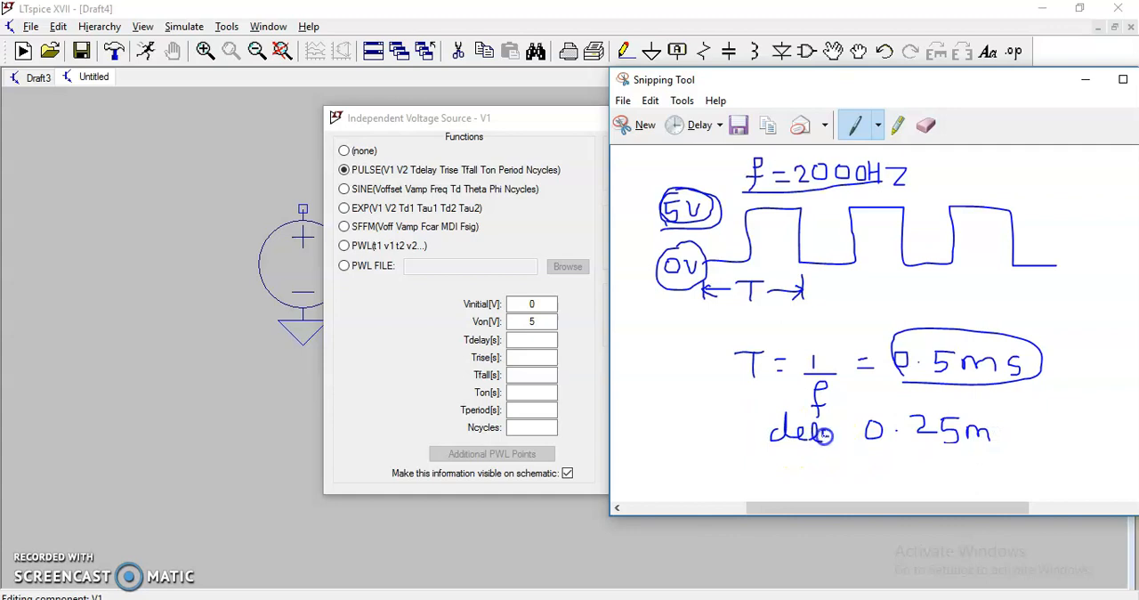
# - Back in LTspice, set the pulse's Tdelay to 0.25m
pyautogui.click(529, 340)
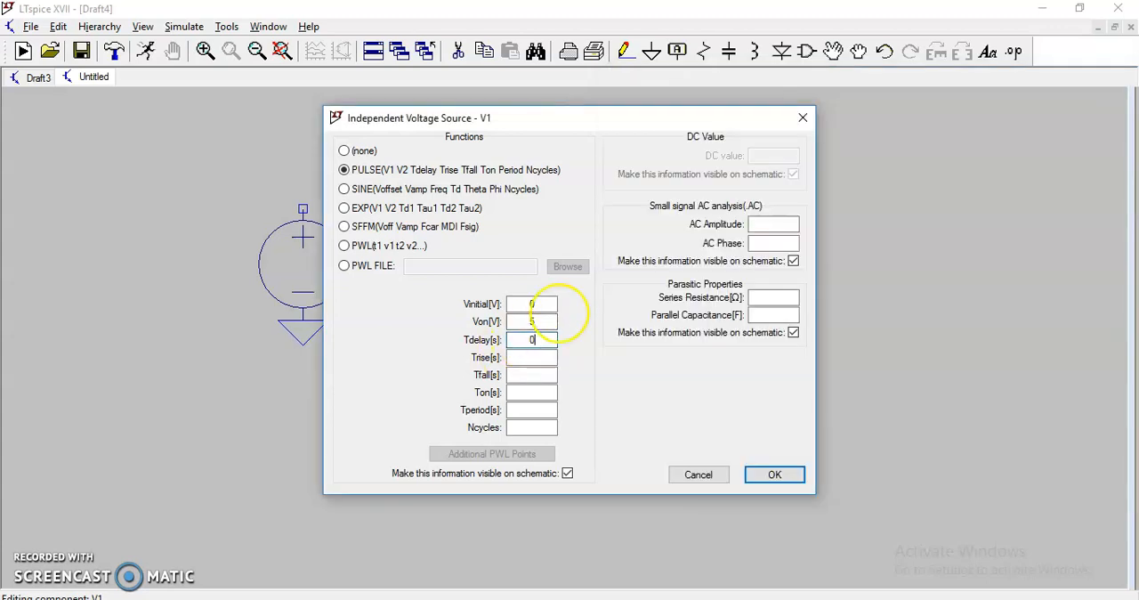
pyautogui.write('0.25m')
pyautogui.click(534, 357)
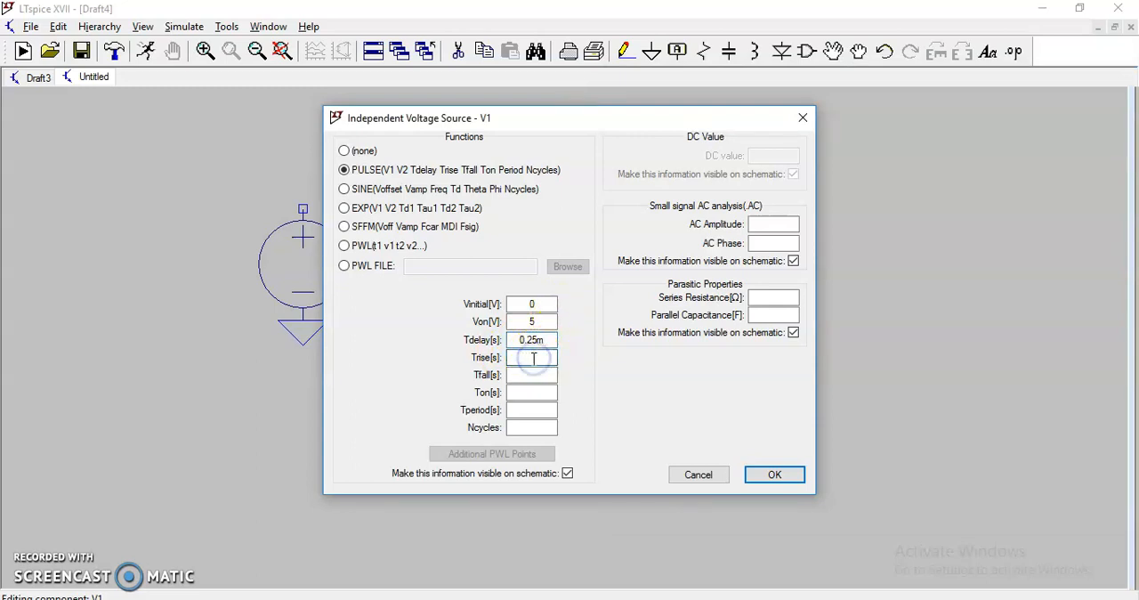
# - Mark the first rising and falling edges on the Snipping Tool sketch with arrows, and set the pulse's Trise and Tfall to 1n
pyautogui.click(594, 599)
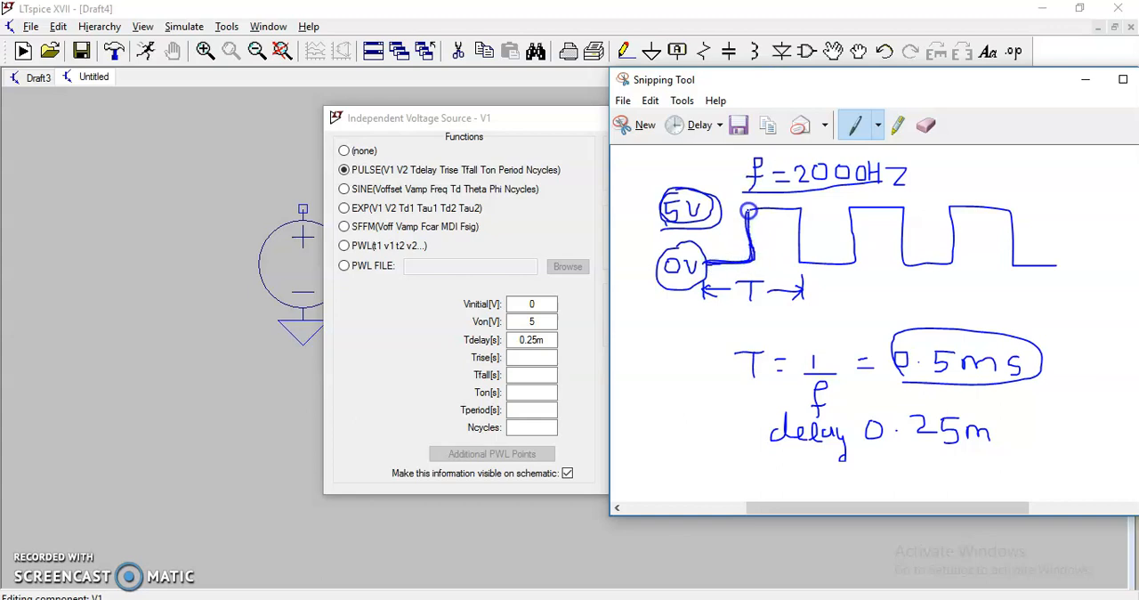
pyautogui.moveTo(752, 230); pyautogui.dragTo(792, 228)
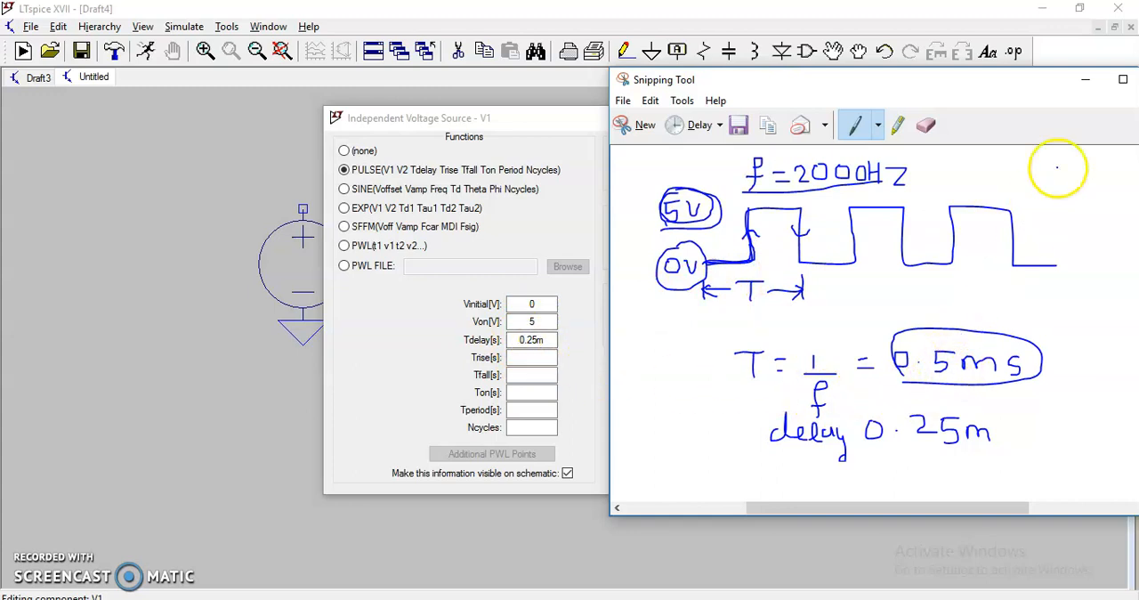
pyautogui.click(532, 357)
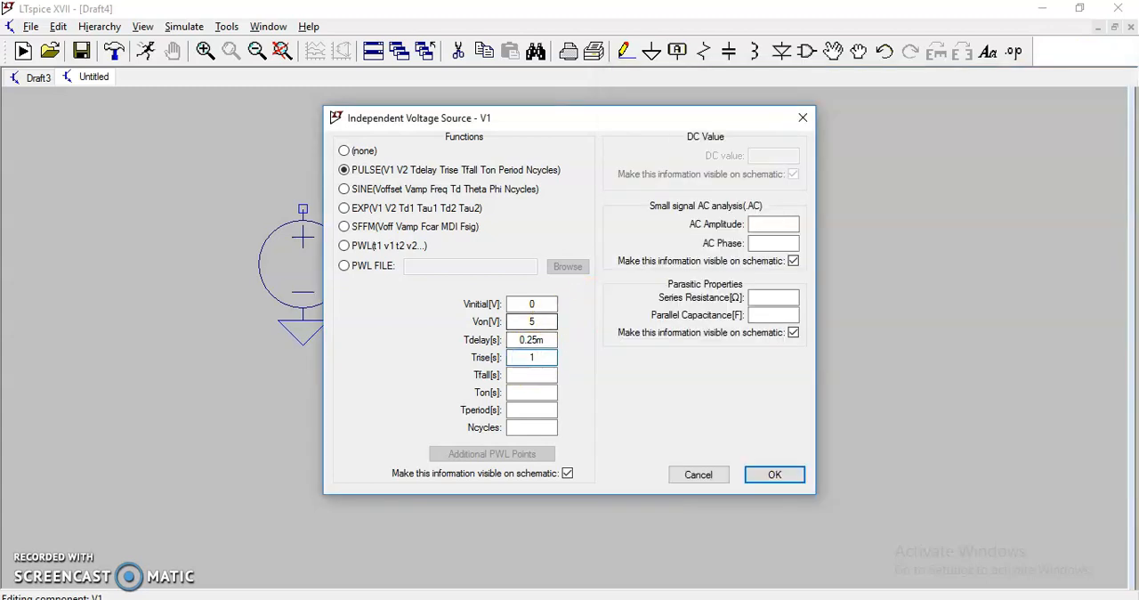
pyautogui.click(540, 374)
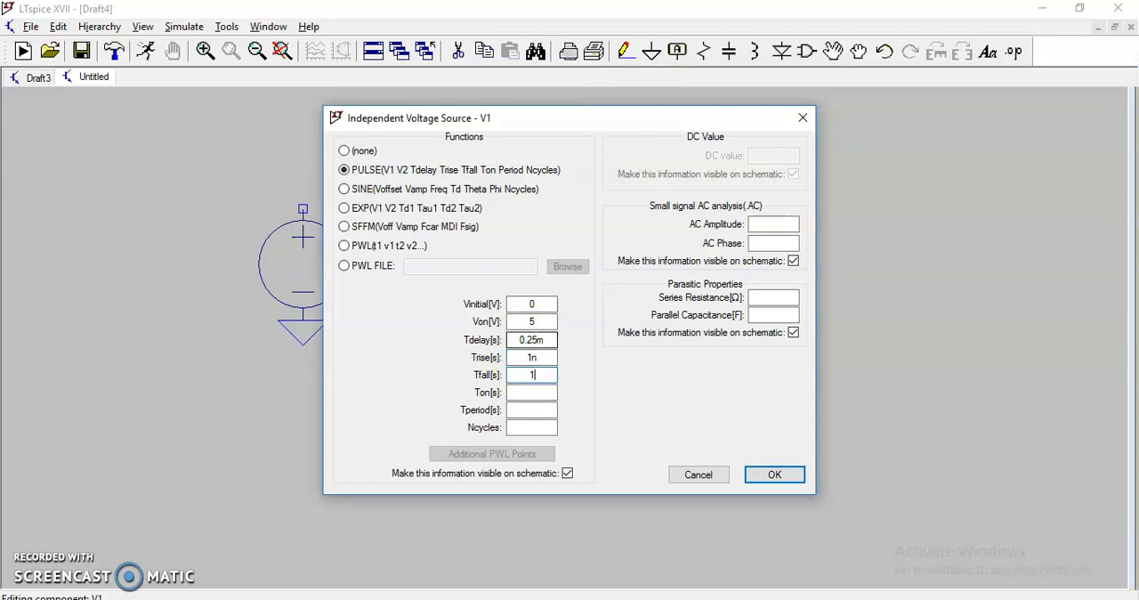
pyautogui.click(540, 392)
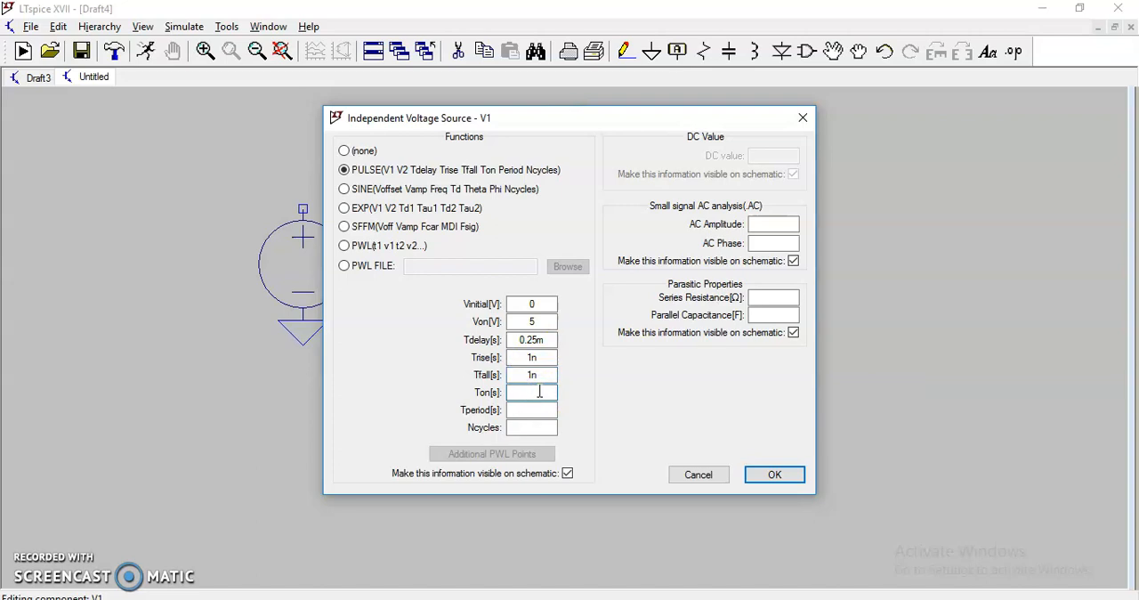
# - Switch to the Snipping Tool sketch and label the start of period T as 0 and its end as 0.5ms
pyautogui.click(600, 598)
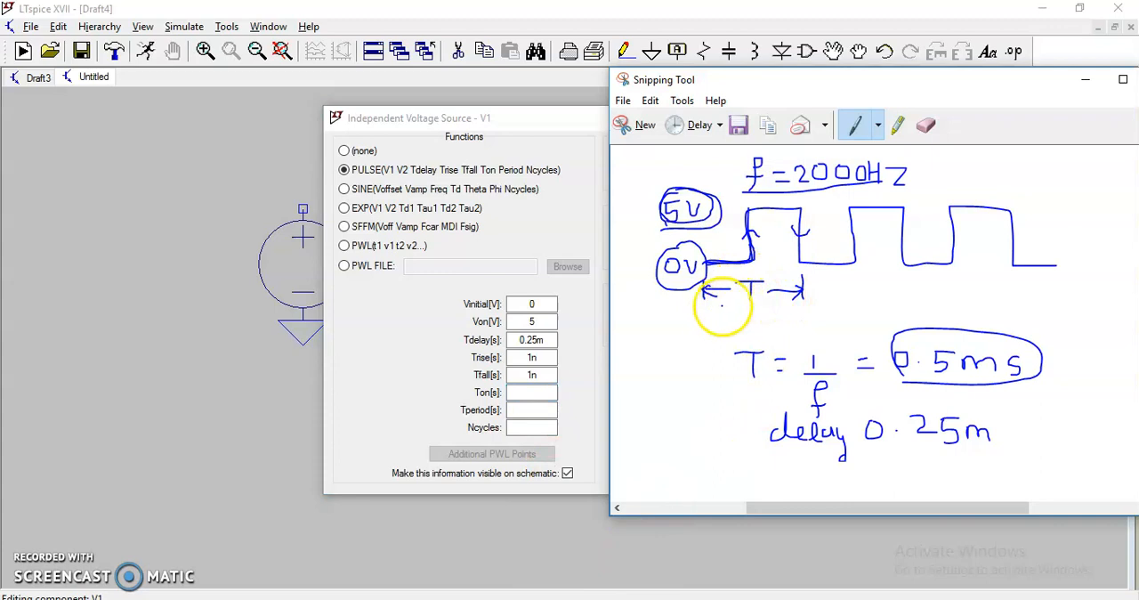
pyautogui.moveTo(703, 313); pyautogui.dragTo(706, 314)
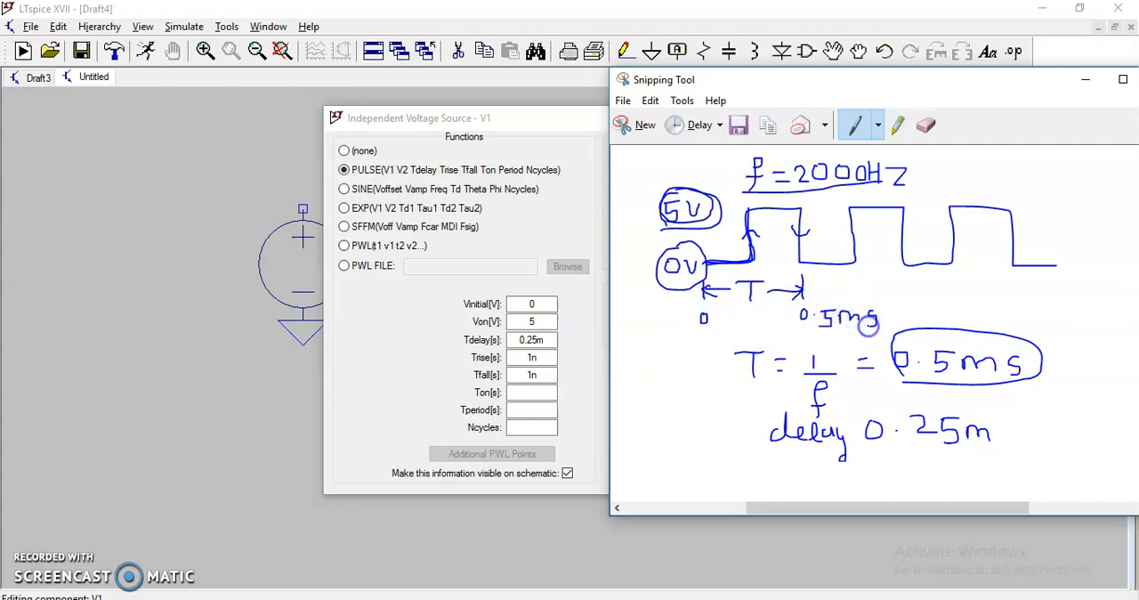
pyautogui.click(40, 563)
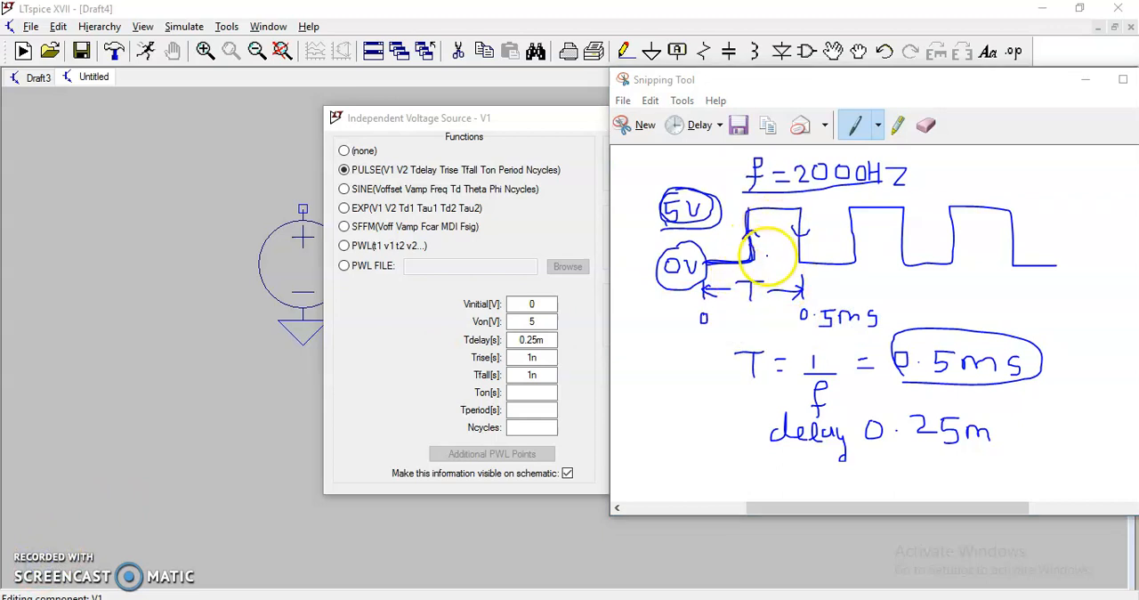
# - Back in LTspice, set the pulse's Ton to 0.25m and Tperiod to 0.5m
pyautogui.click(533, 392)
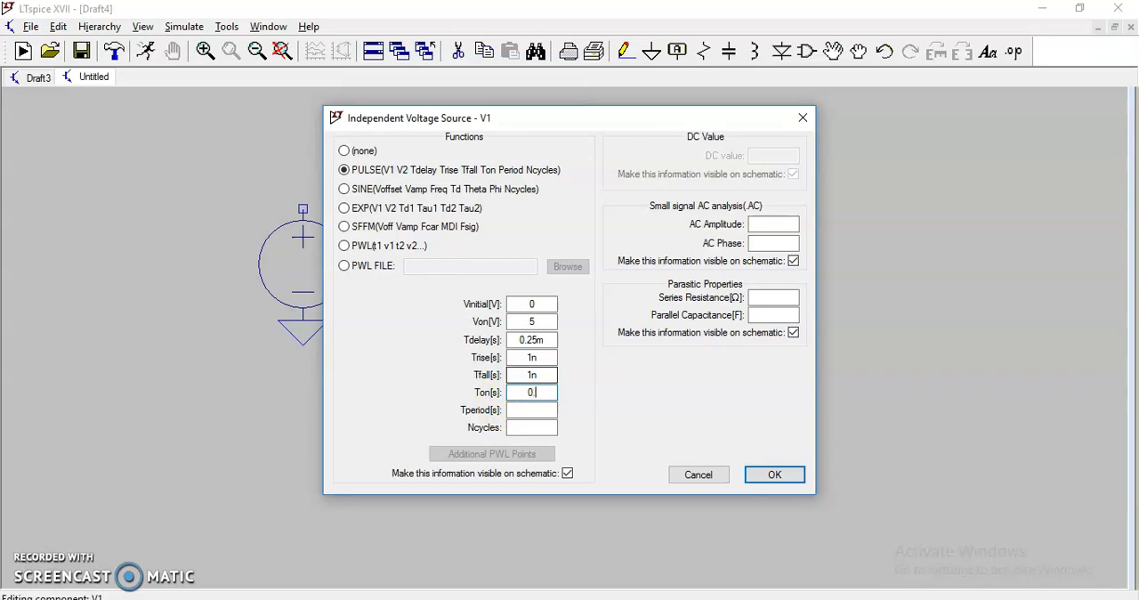
pyautogui.write('m')
pyautogui.click(541, 408)
pyautogui.click(548, 400)
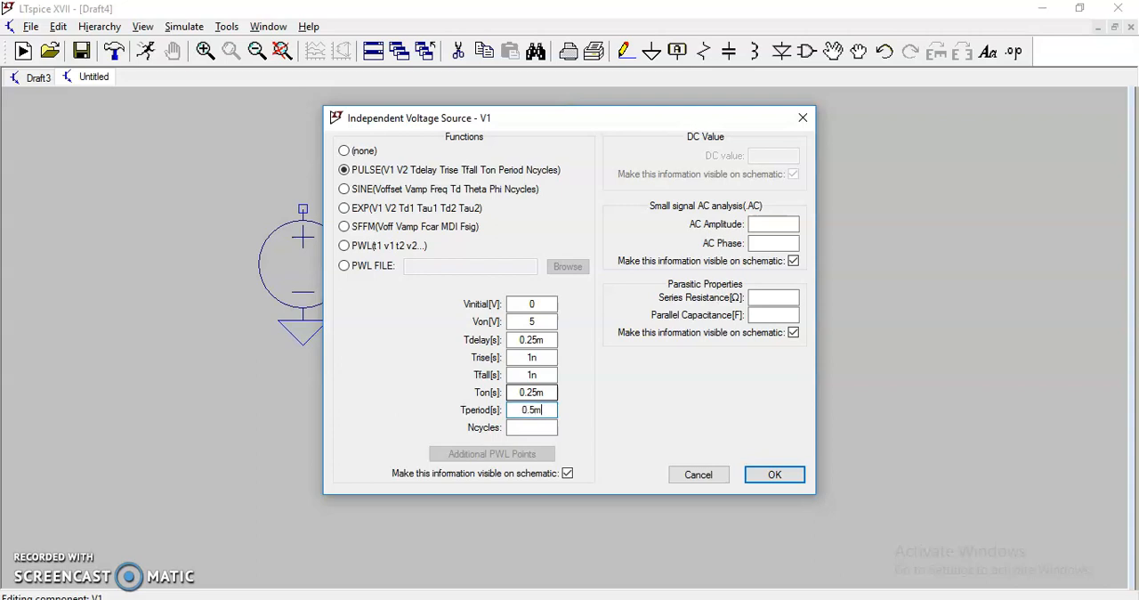
# - Leave the pulse's Ncycles blank and apply the PULSE settings to voltage source V1
pyautogui.click(529, 430)
pyautogui.click(529, 429)
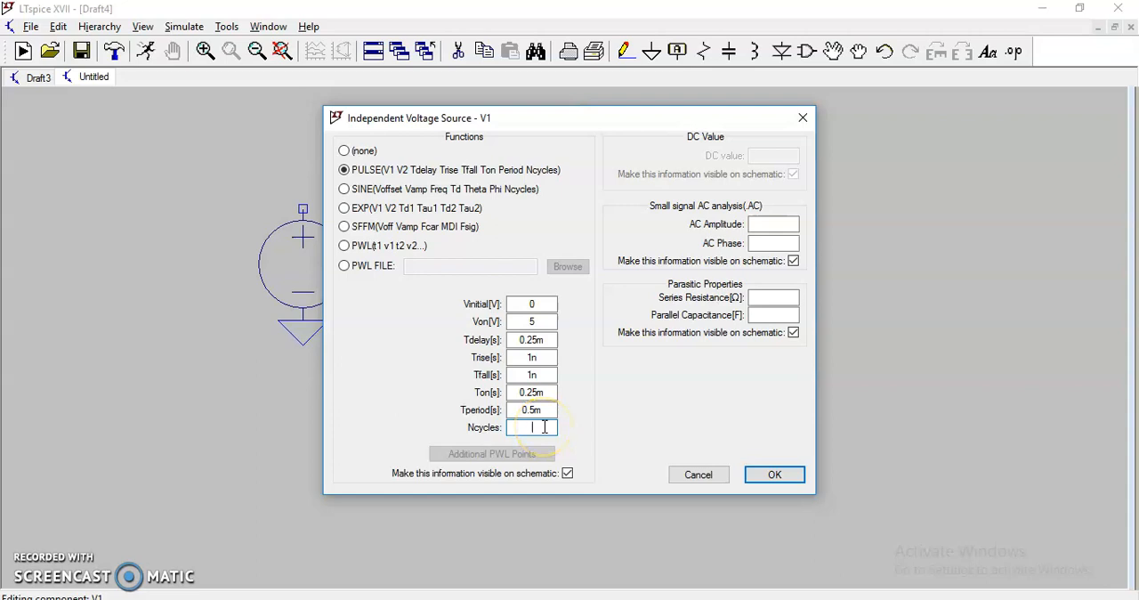
pyautogui.click(791, 478)
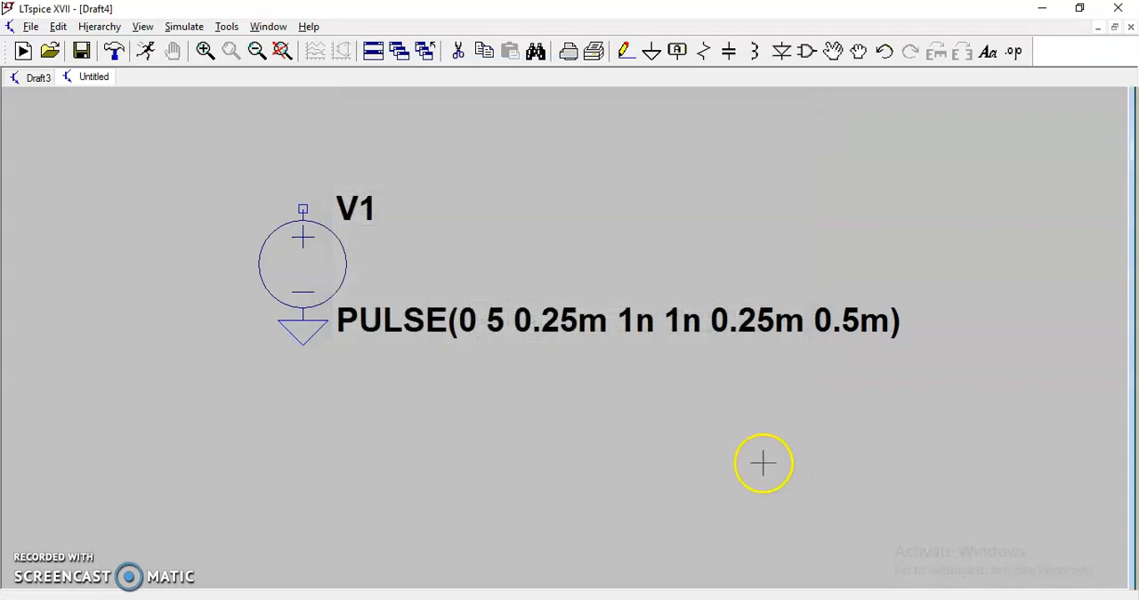
# - Add a transient simulation command with a stop time of 0.8ms below the voltage source
pyautogui.click(180, 27)
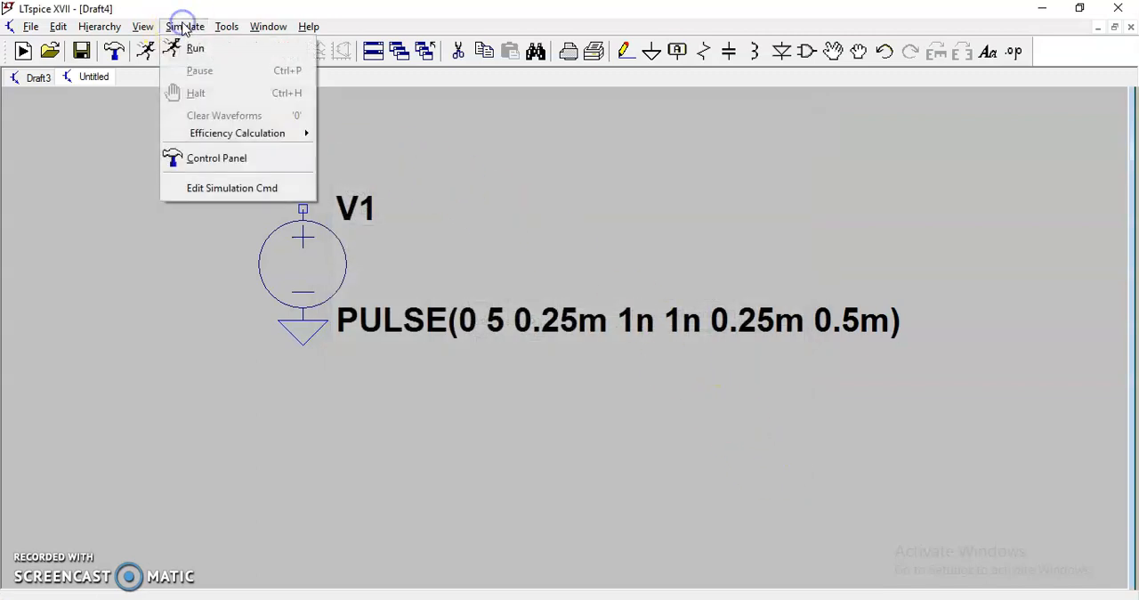
pyautogui.click(194, 51)
pyautogui.click(681, 232)
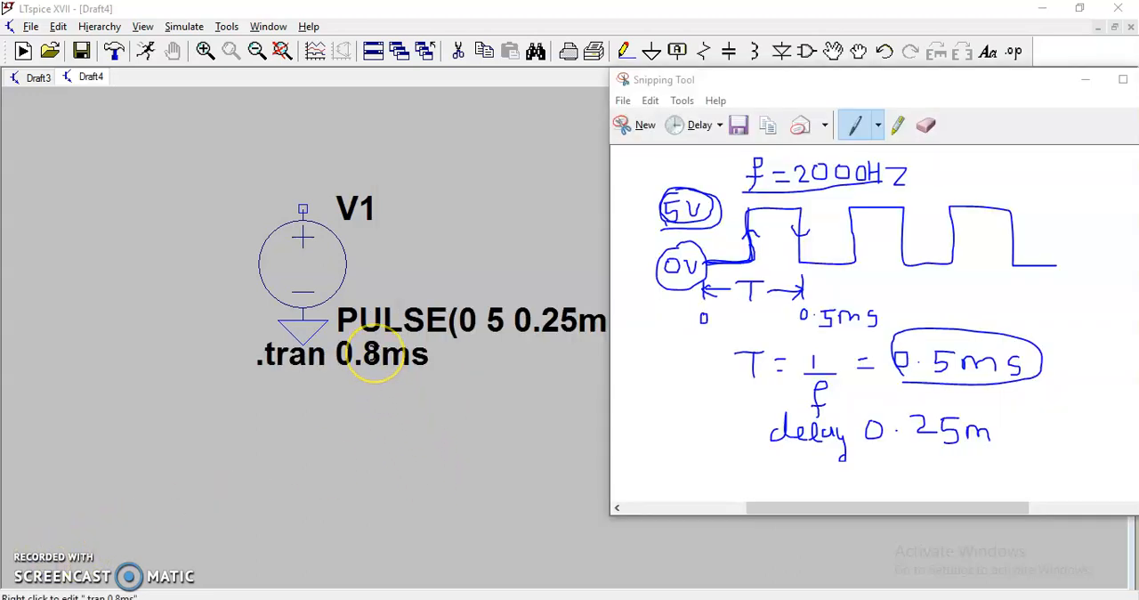
# - Switch to the Snipping Tool sketch and write an underlined 2ms beside the delay note
pyautogui.click(878, 126)
pyautogui.click(885, 170)
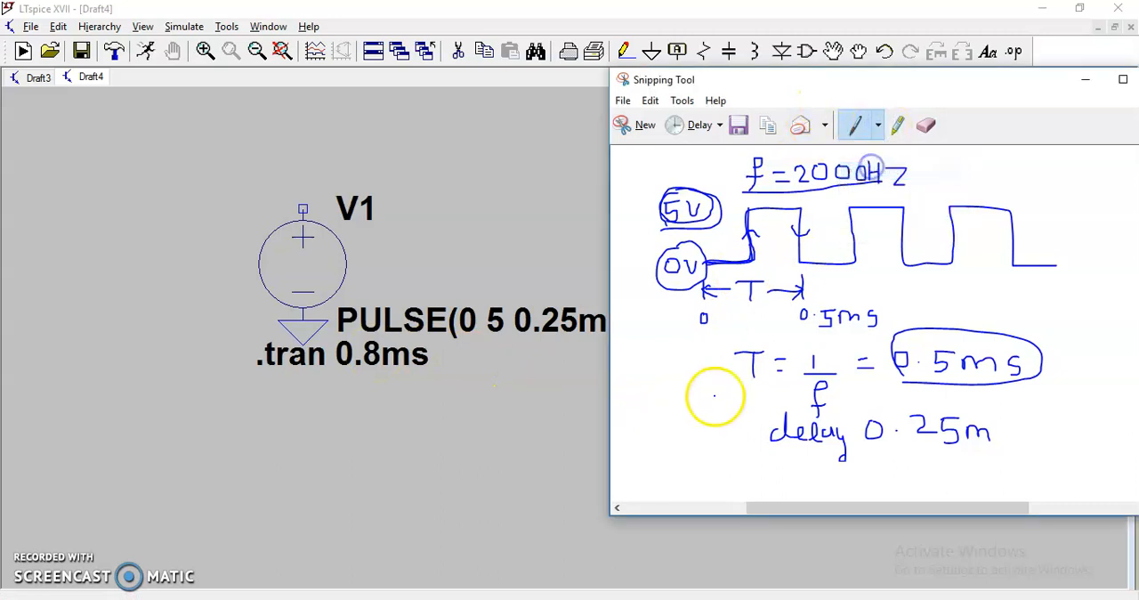
pyautogui.moveTo(659, 417)
pyautogui.mouseDown()
pyautogui.moveTo(671, 426)
pyautogui.moveTo(693, 413)
pyautogui.moveTo(716, 433)
pyautogui.mouseUp()
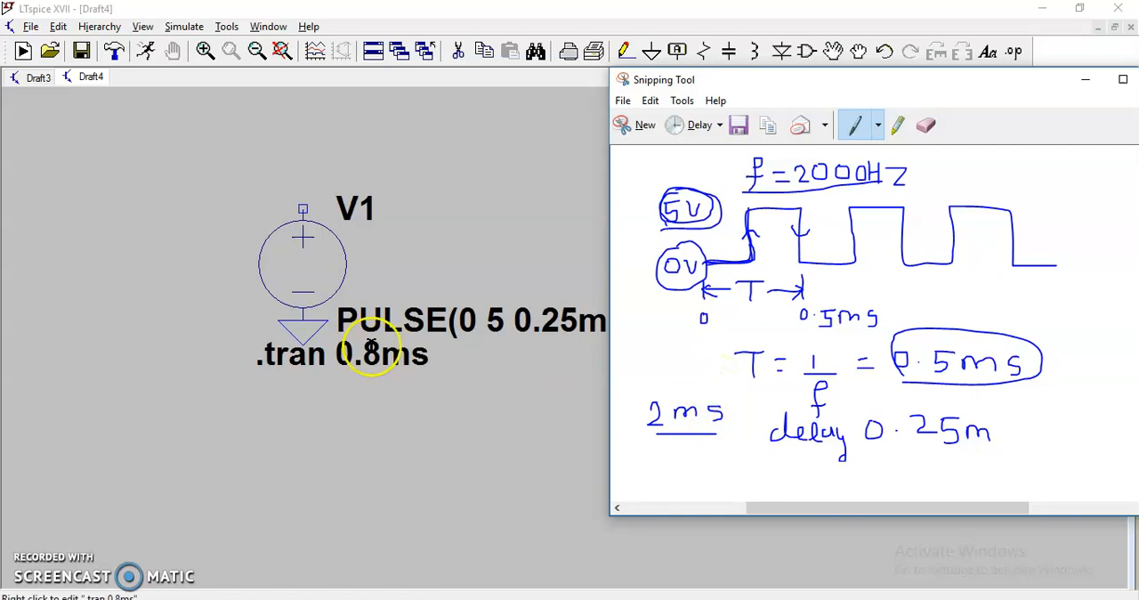
# - Back in LTspice, open the .tran command for editing and set its stop time to 2ms
pyautogui.click(359, 372)
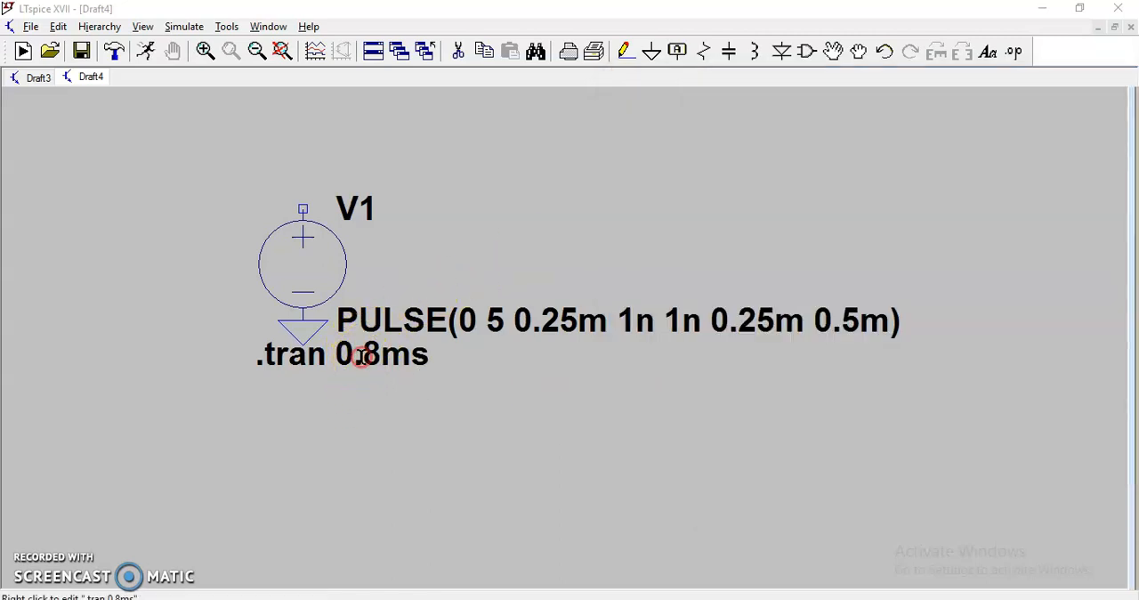
pyautogui.rightClick(345, 360)
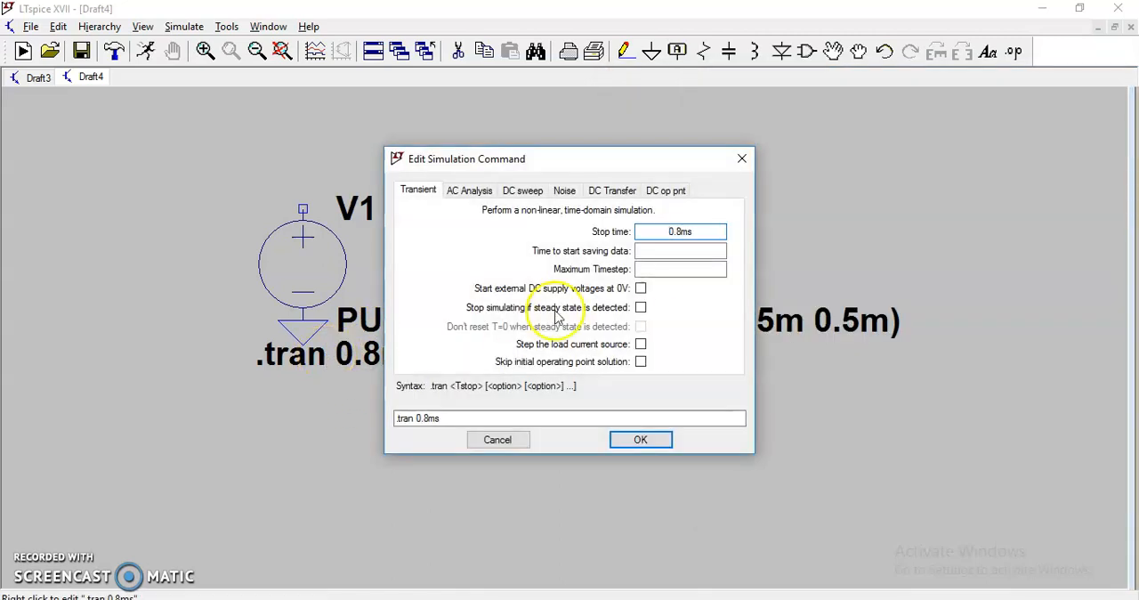
pyautogui.click(679, 232)
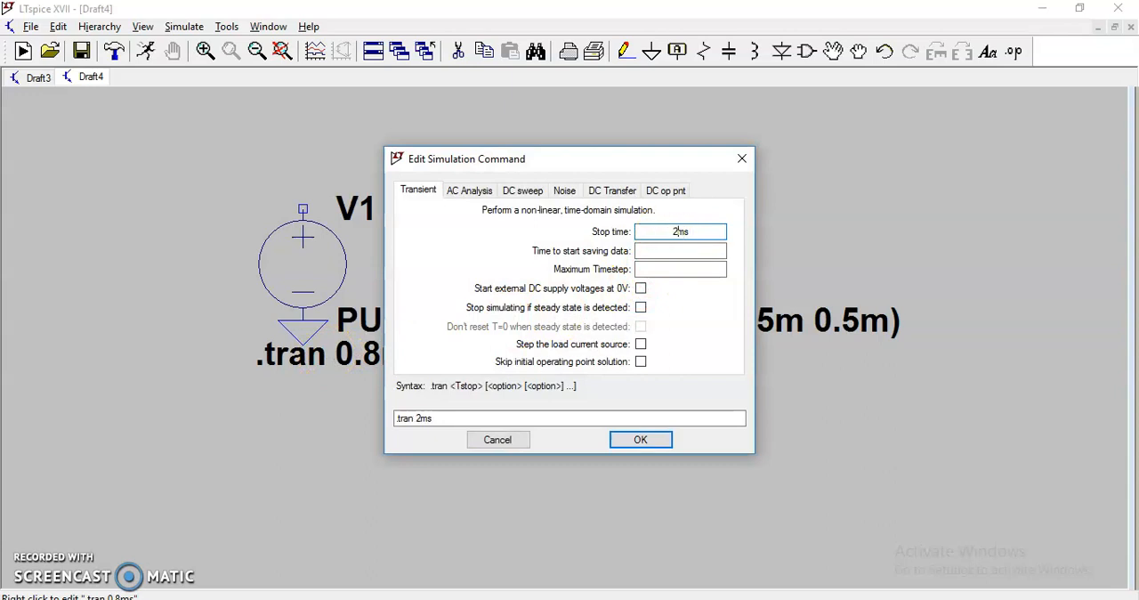
# - On the Snipping Tool sketch, circle the 0.5ms period end and label the ends of the second and third periods 1ms and 1.5
pyautogui.click(645, 598)
pyautogui.moveTo(813, 308)
pyautogui.mouseDown()
pyautogui.moveTo(833, 337)
pyautogui.moveTo(876, 317)
pyautogui.moveTo(841, 306)
pyautogui.mouseUp()
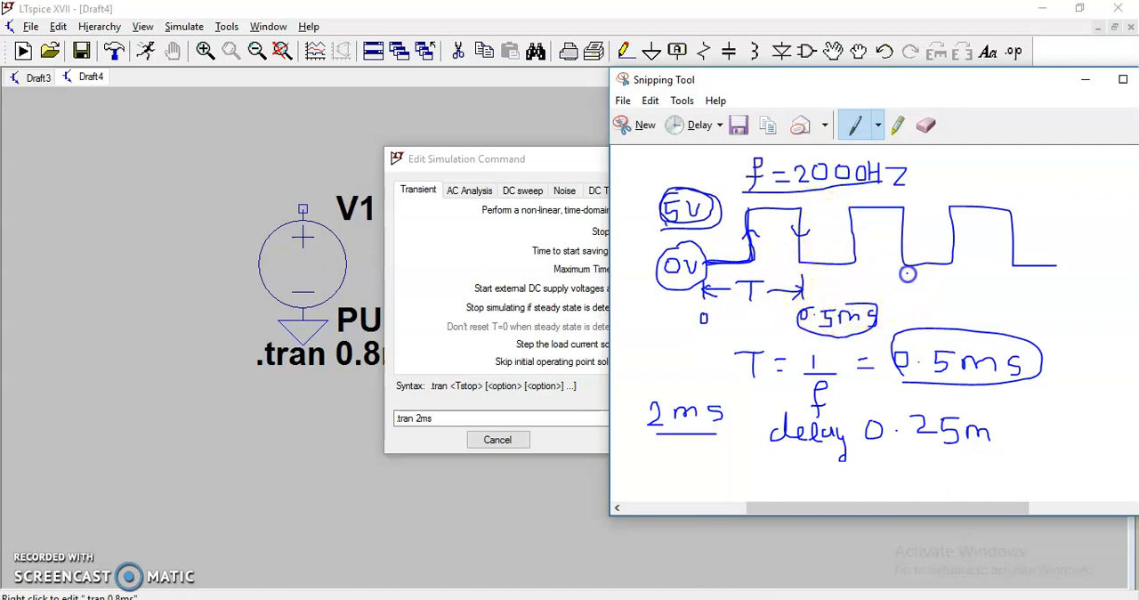
pyautogui.moveTo(916, 277); pyautogui.dragTo(936, 282)
pyautogui.moveTo(1007, 274)
pyautogui.mouseDown()
pyautogui.moveTo(1007, 294)
pyautogui.moveTo(1028, 288)
pyautogui.mouseUp()
pyautogui.click(1019, 286)
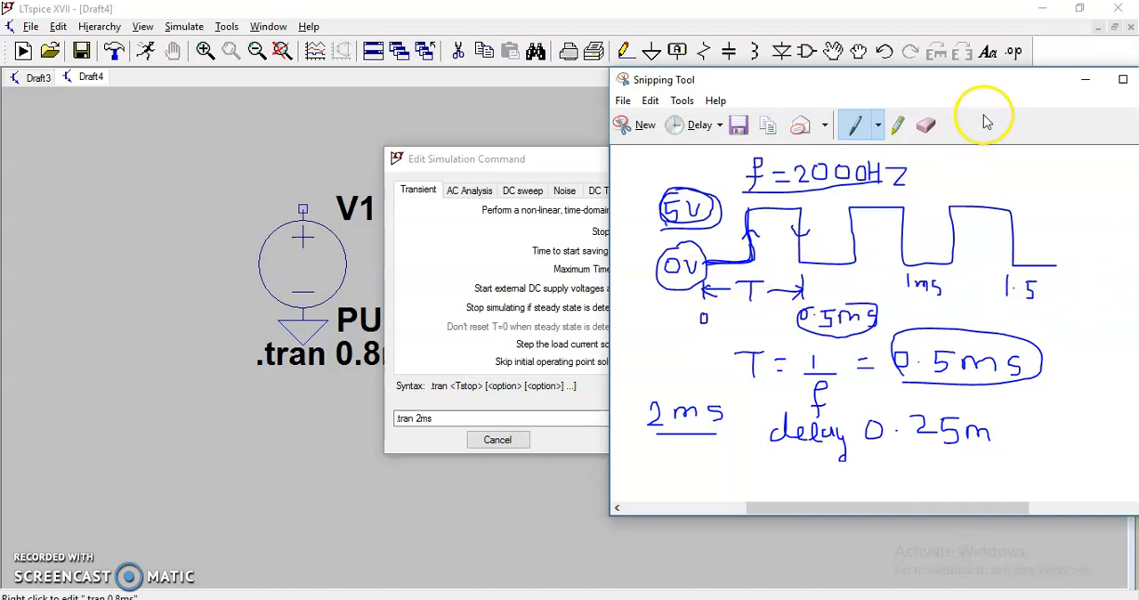
# - Back in LTspice, apply the edited transient command, then run the simulation and plot the voltage at V1's positive terminal
pyautogui.click(1088, 82)
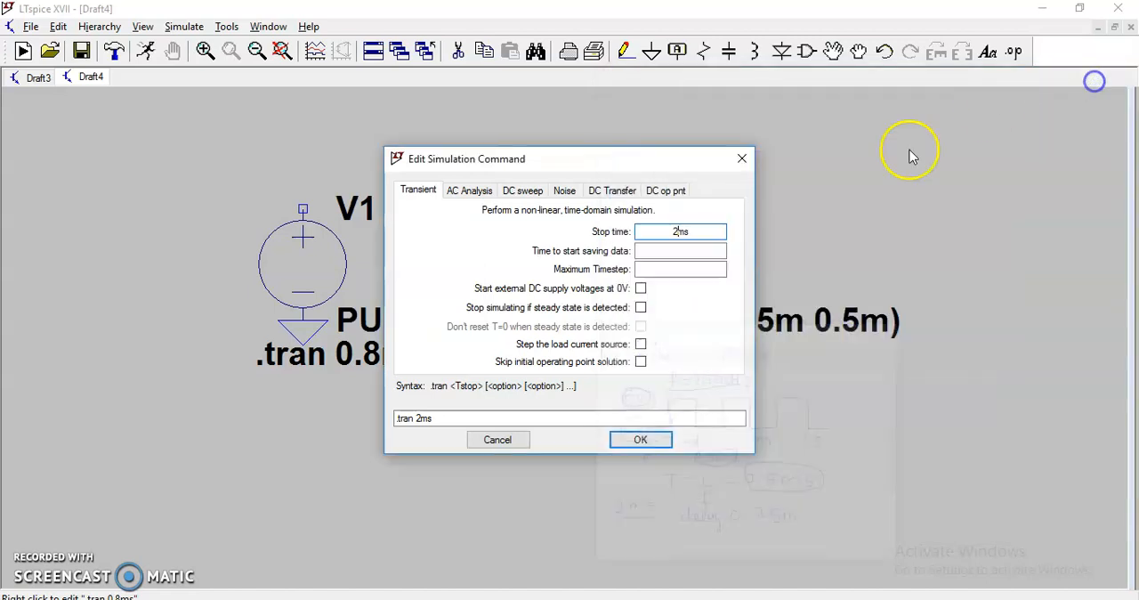
pyautogui.click(641, 441)
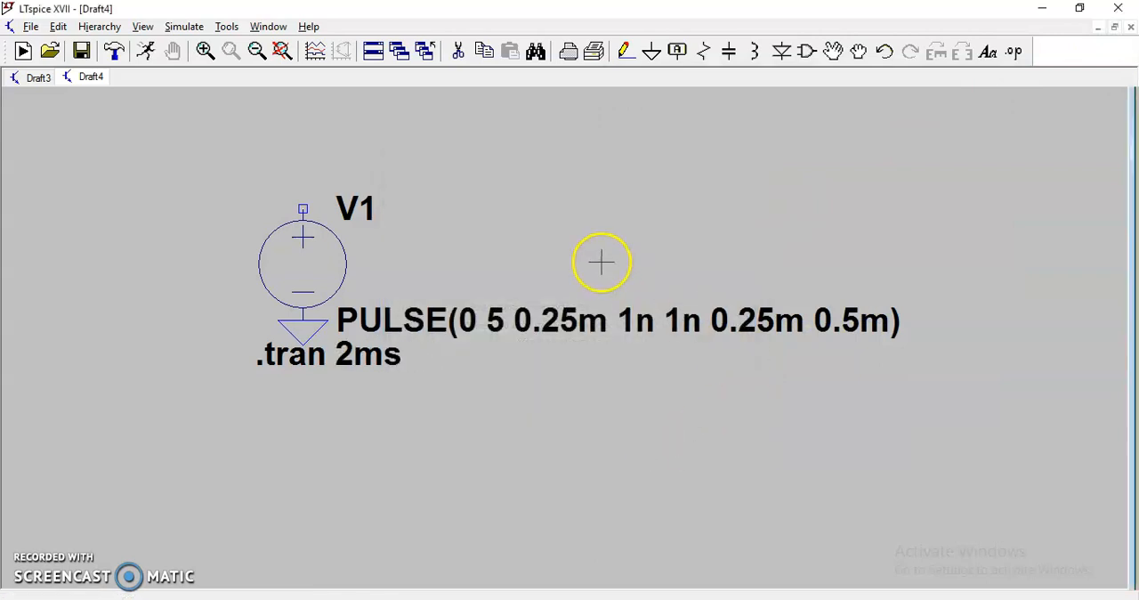
pyautogui.click(185, 26)
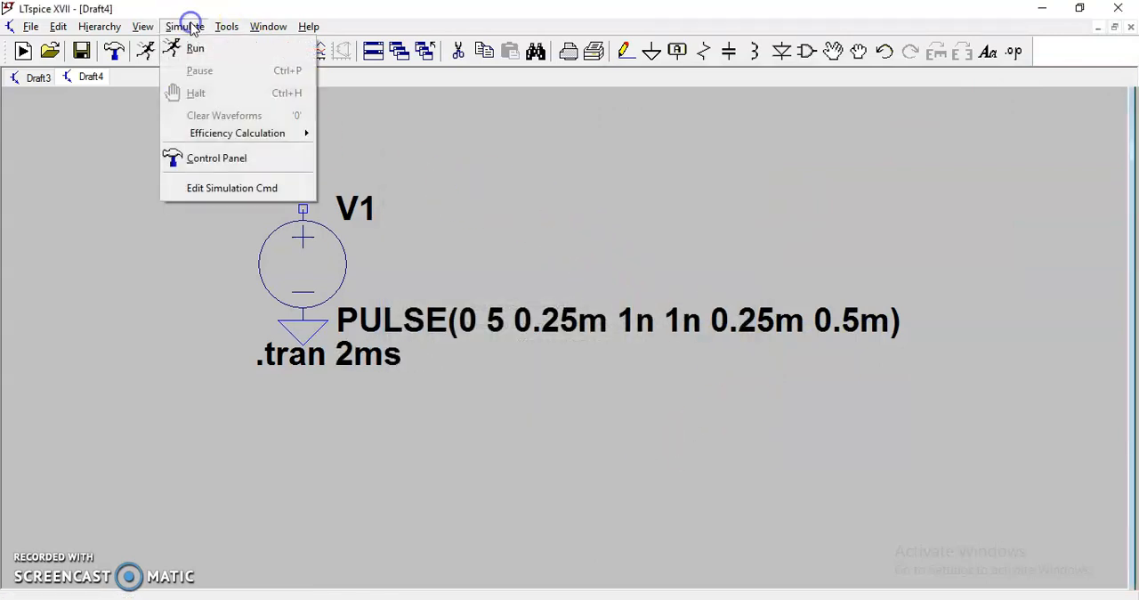
pyautogui.click(192, 57)
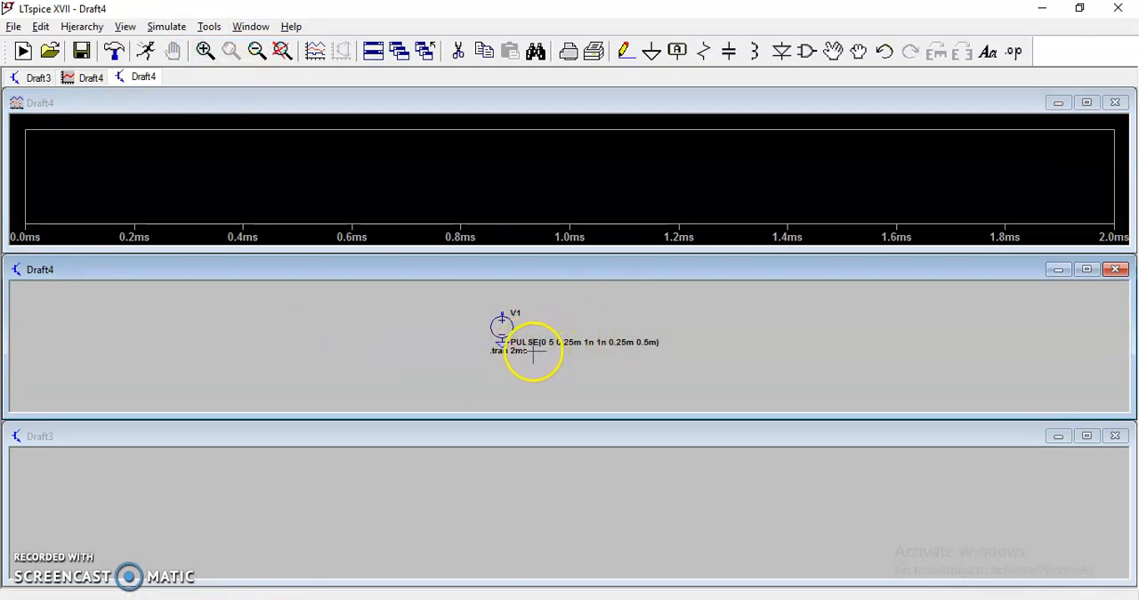
pyautogui.click(503, 312)
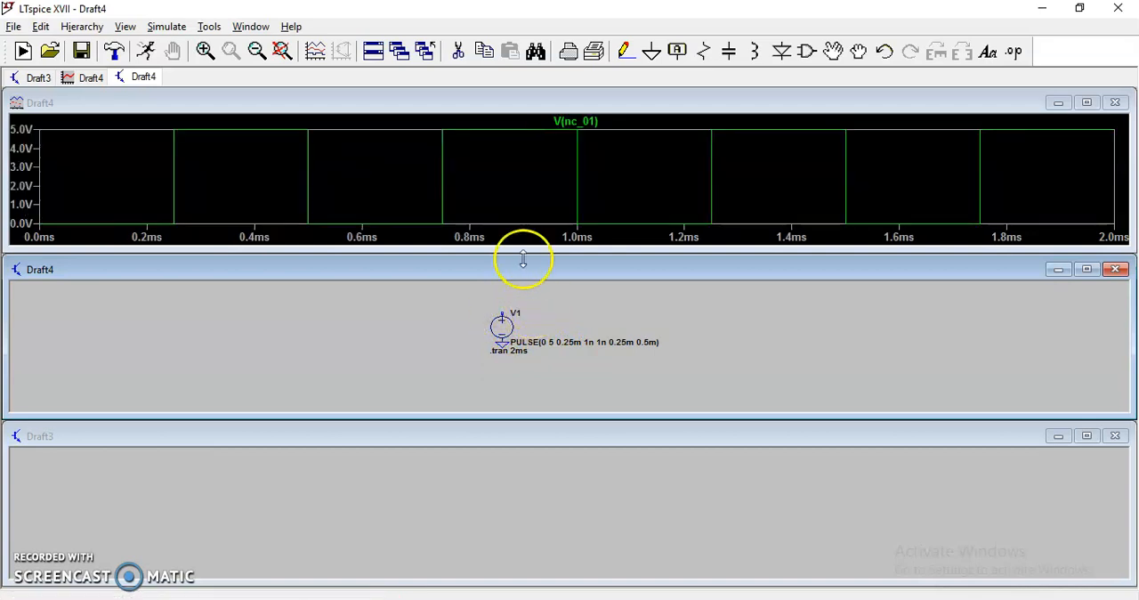